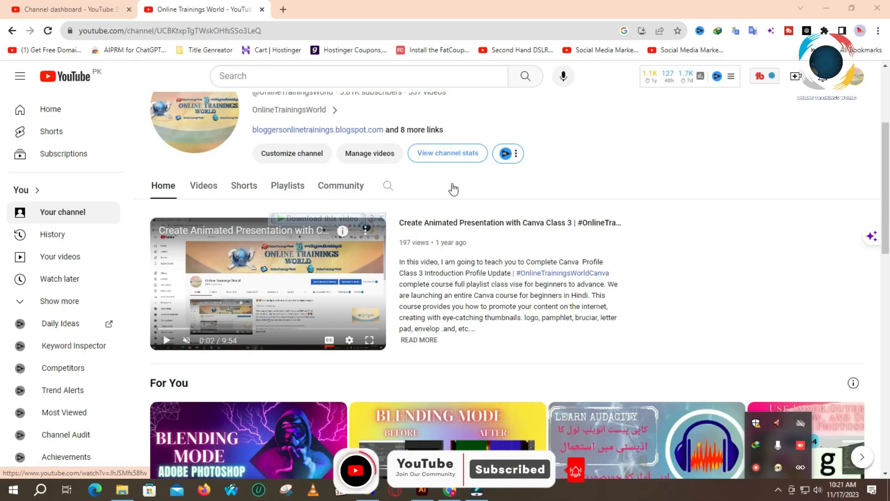
- Switch to Illustrator and create a new document from the Letter preset, 612 x 792 pt
left_click(693, 497)
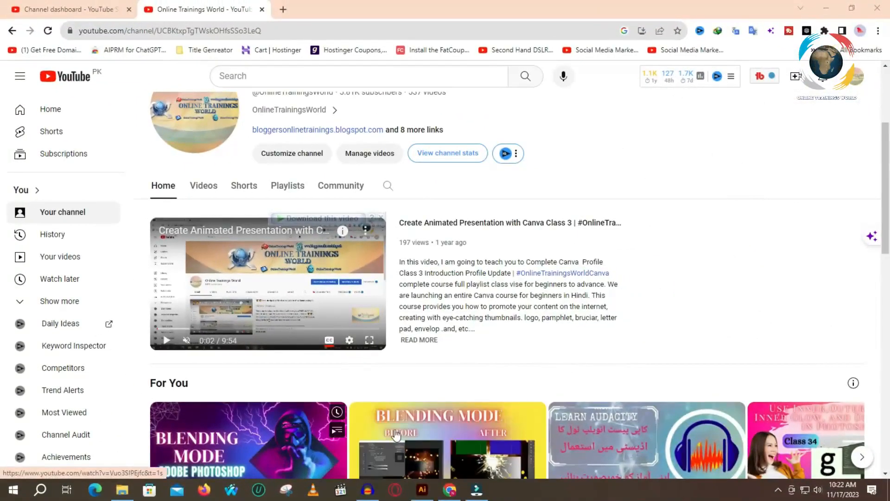
left_click(422, 489)
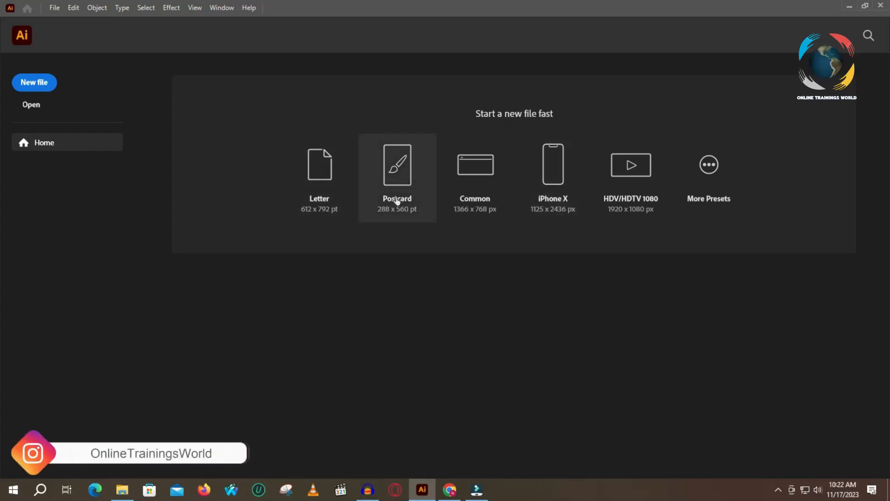
left_click(327, 179)
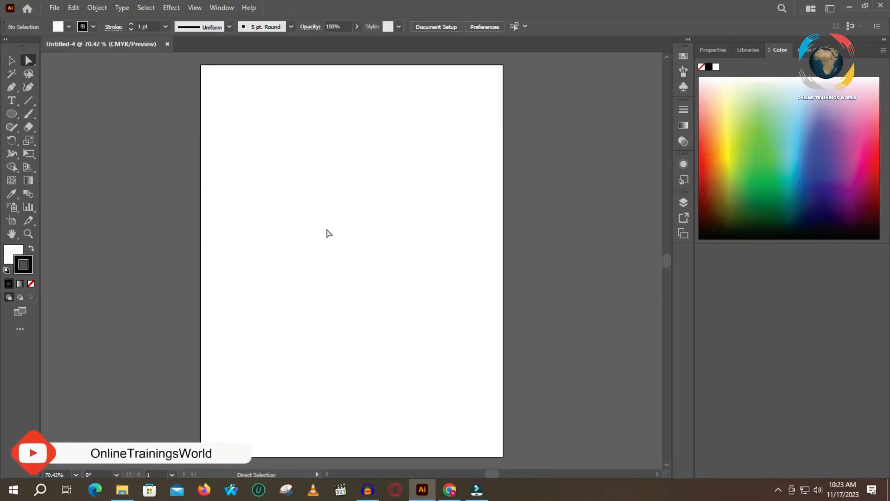
- Try pixels, picas and inches as units for a new document, and create it from the Letter 612 x 792 px preset
left_click(56, 9)
left_click(62, 20)
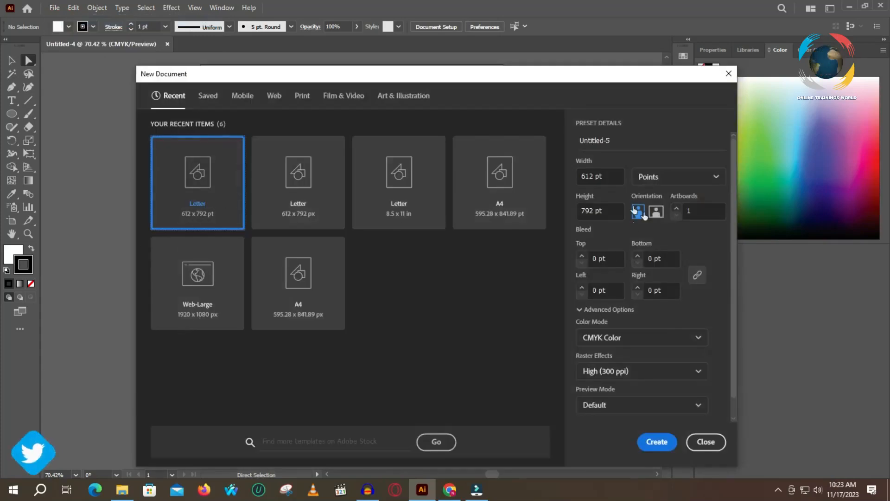
left_click(715, 178)
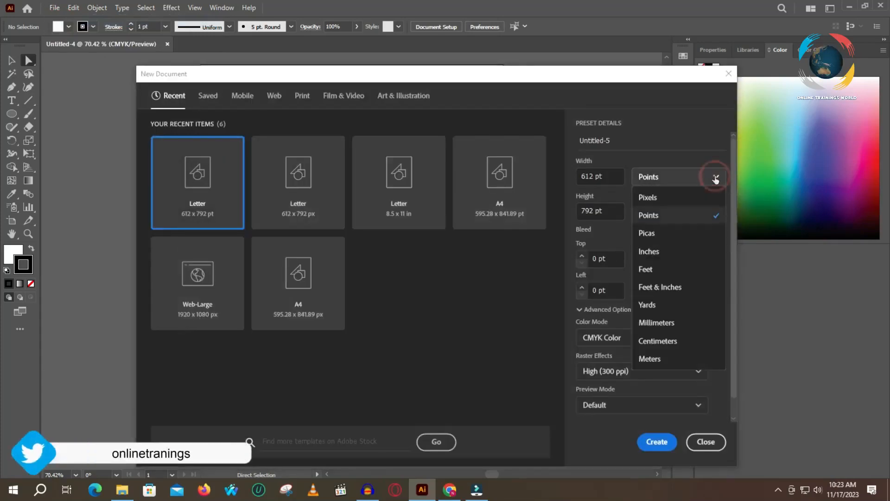
left_click(668, 198)
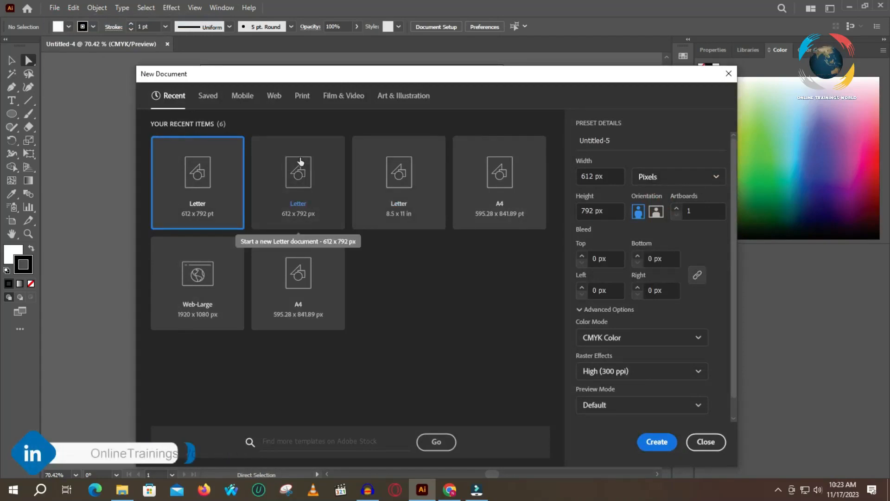
left_click(706, 181)
left_click(672, 235)
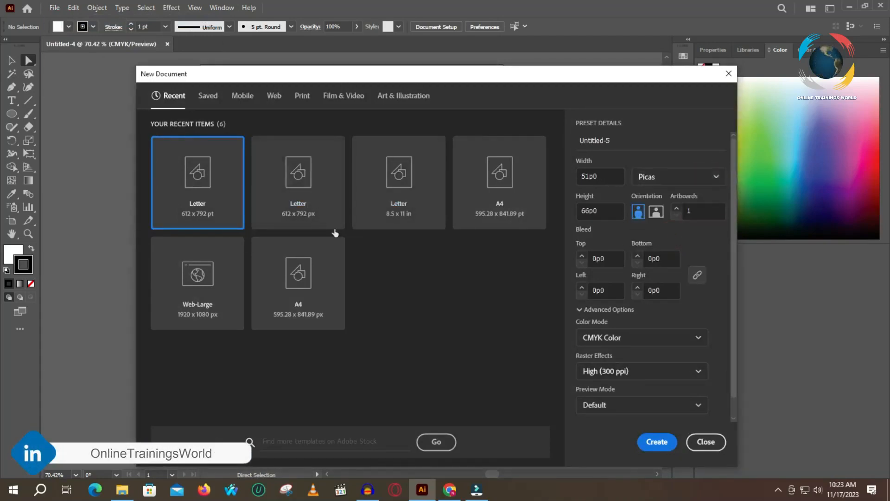
left_click(711, 176)
left_click(666, 257)
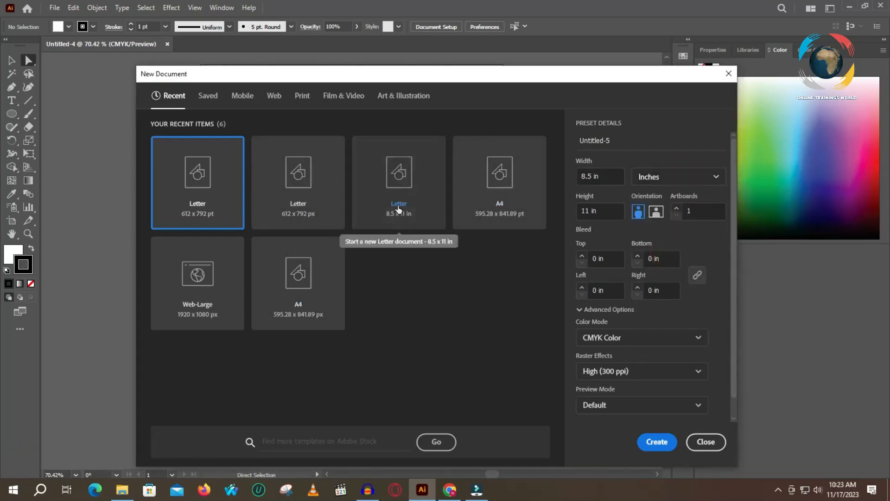
double_click(299, 179)
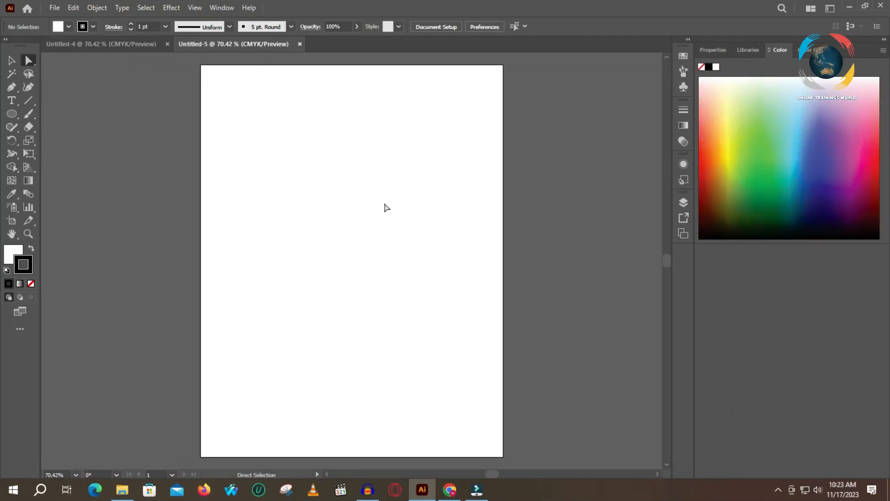
- Return to the Untitled-4 document and add a horizontal line with an exact length of 150 pt using the Line Segment tool
left_click(125, 45)
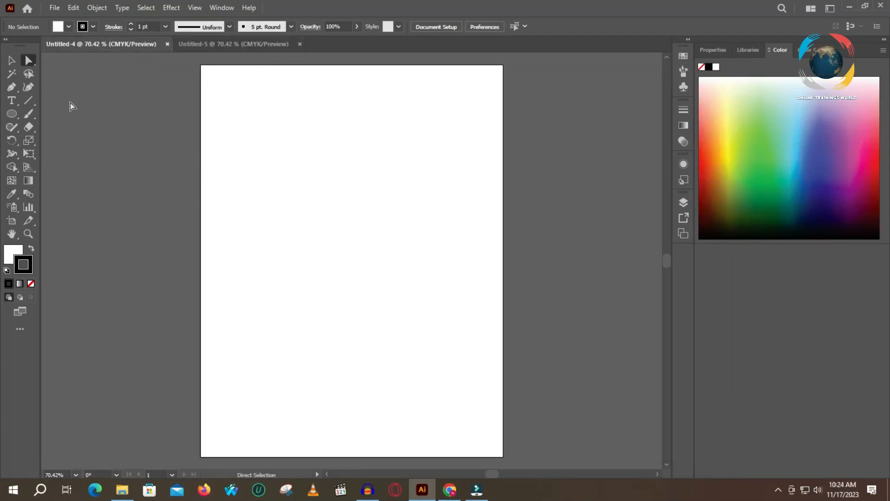
left_click(28, 101)
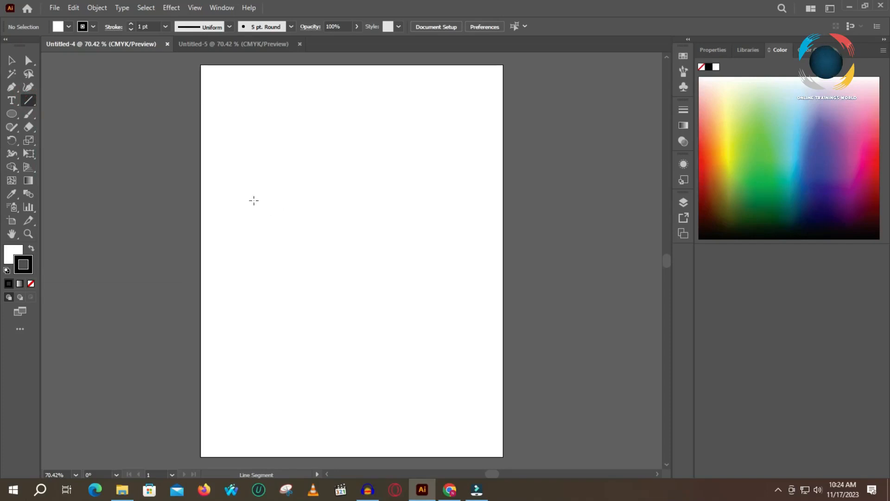
left_click(264, 189)
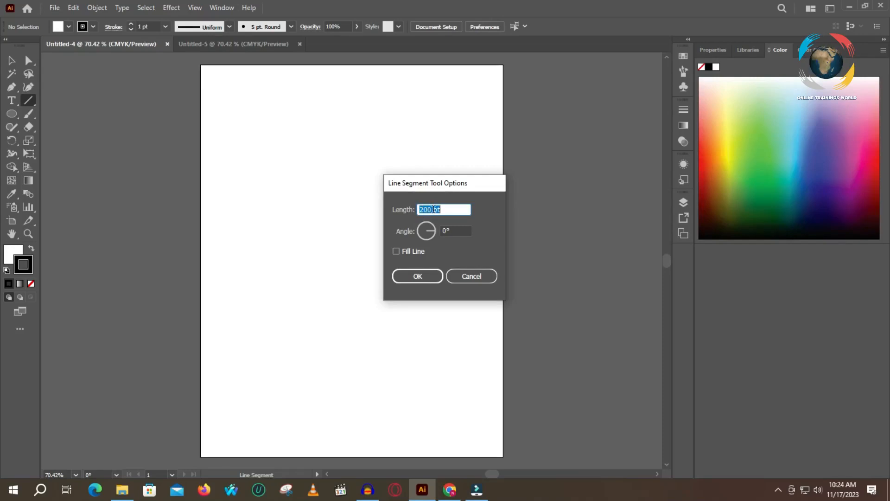
left_click(432, 209)
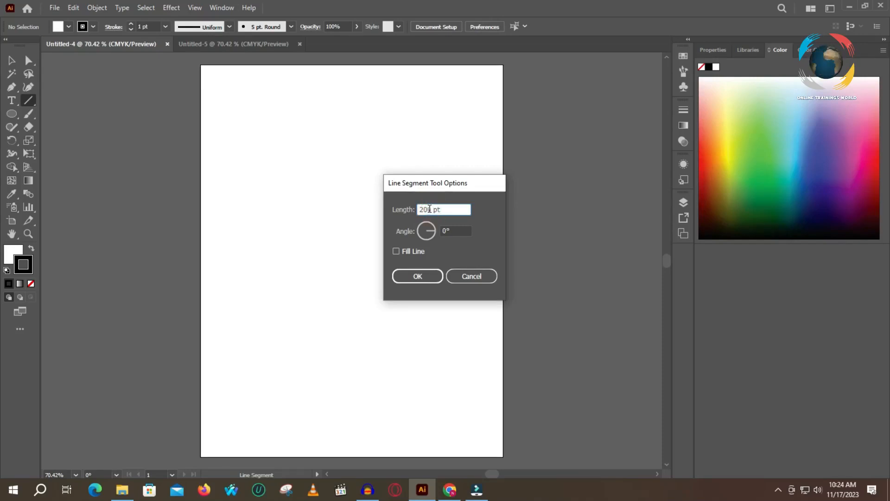
double_click(427, 209)
type("150")
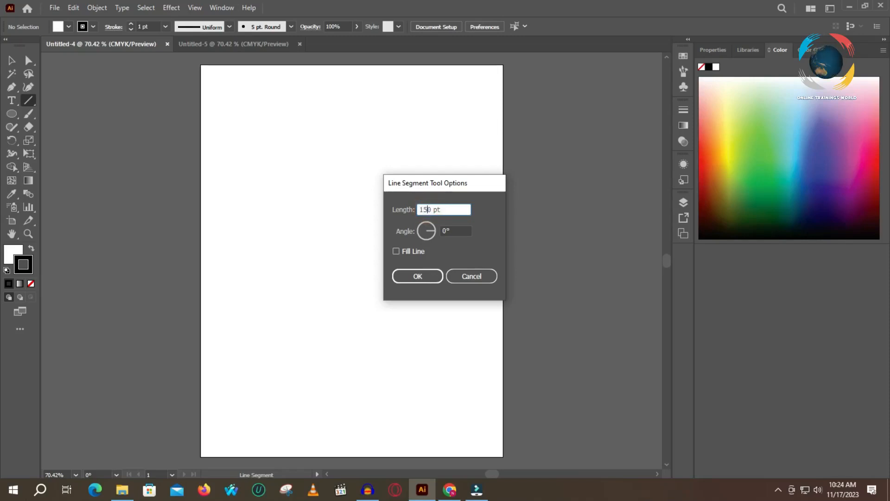
left_click(427, 276)
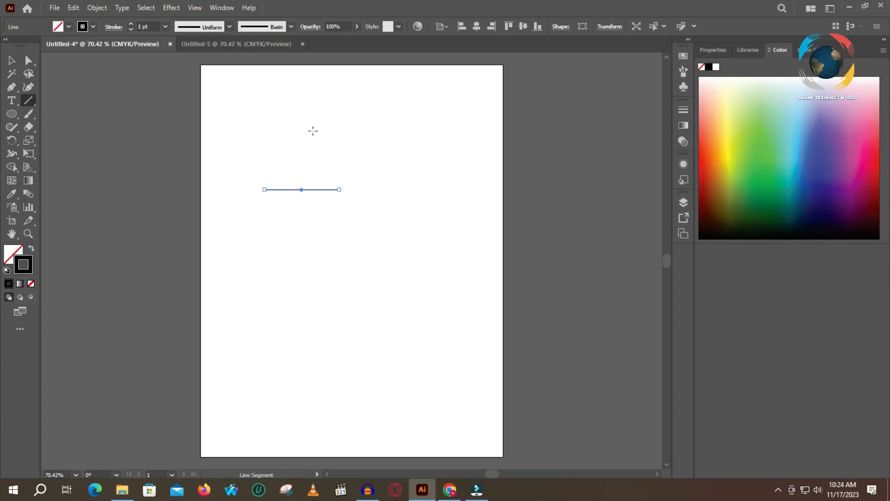
- Draw a longer, nearly horizontal freehand line above the 150 pt line
left_click_drag(282, 125, 322, 125)
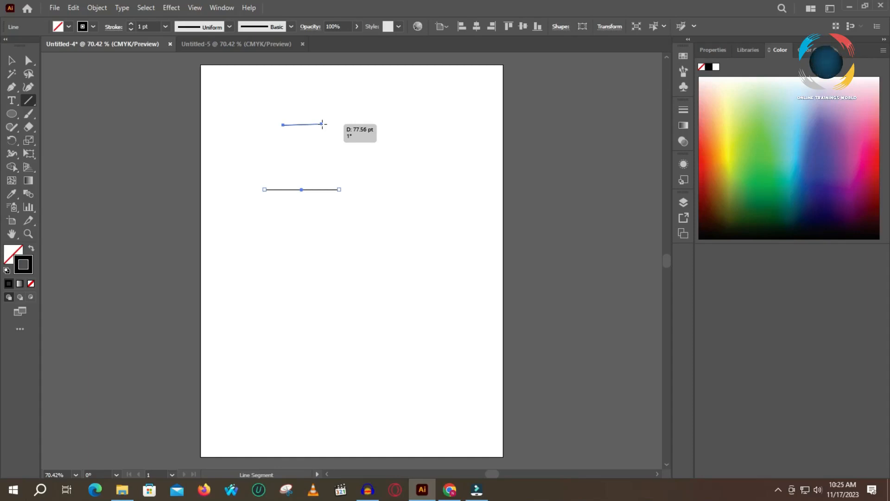
left_click_drag(322, 124, 324, 121)
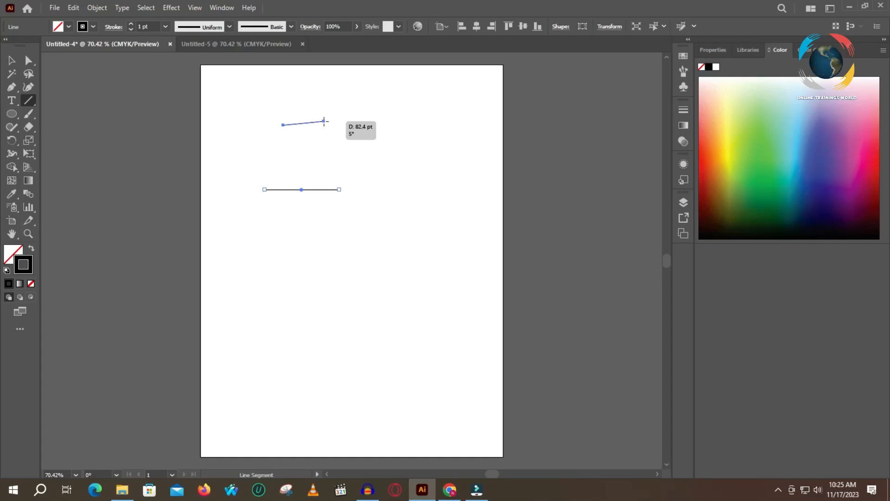
left_click_drag(324, 122, 358, 124)
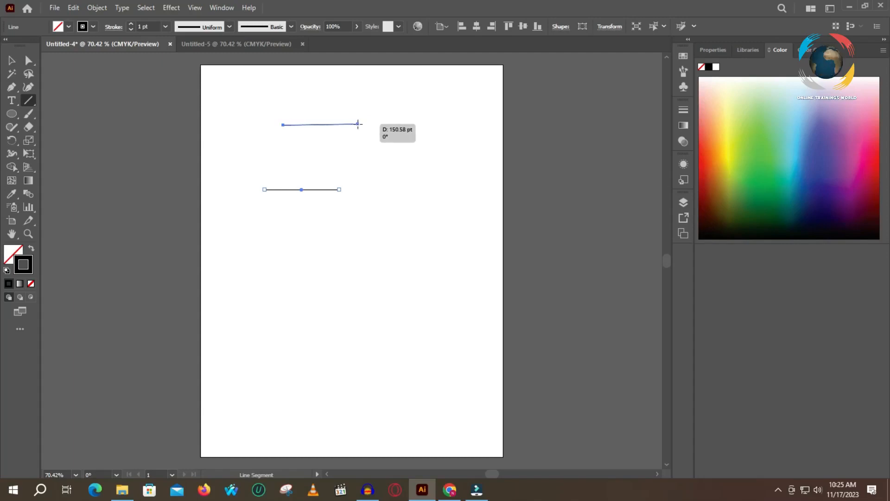
left_click_drag(358, 124, 382, 124)
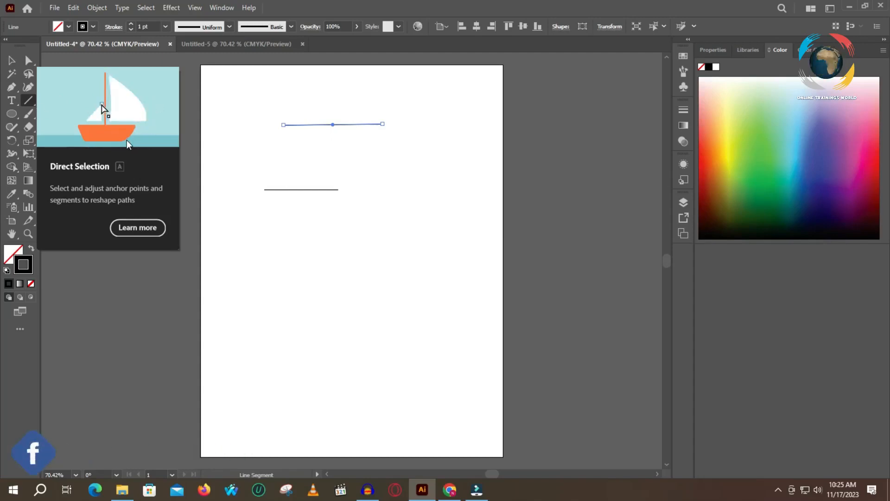
- Shorten the lower line with Direct Selection by moving its right anchor point inward to about X 240 pt
left_click(28, 60)
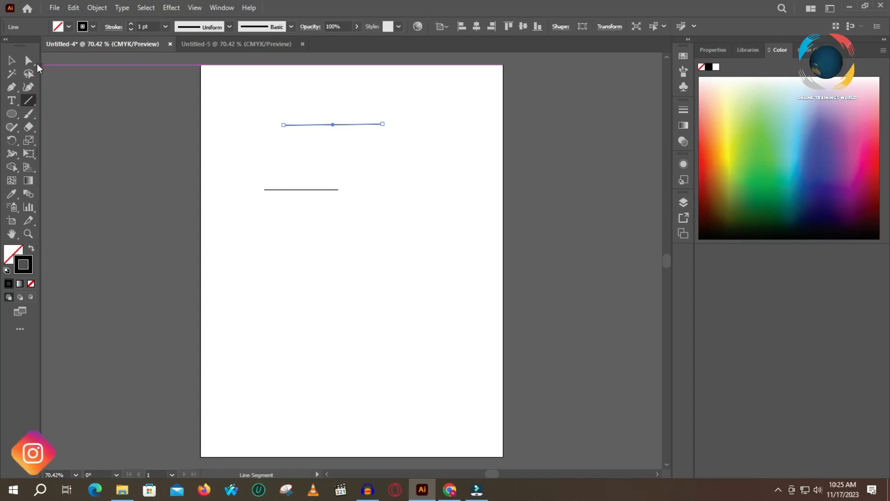
left_click(330, 190)
left_click(322, 189)
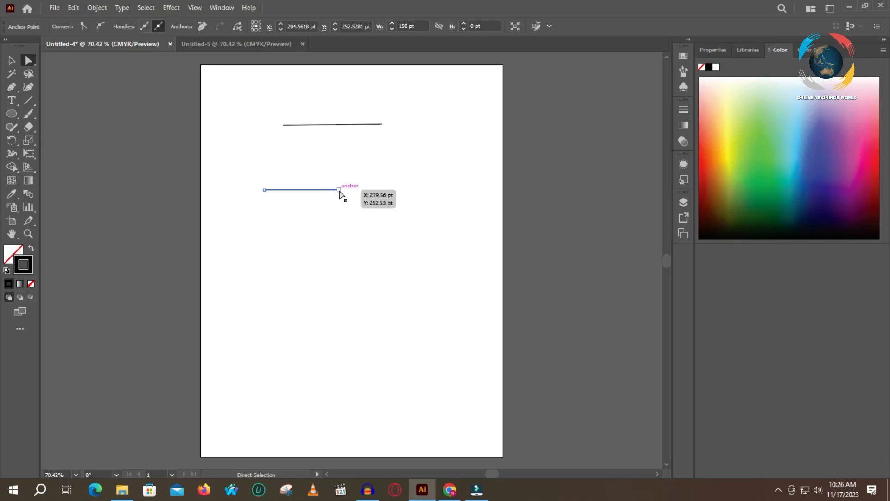
left_click(339, 191)
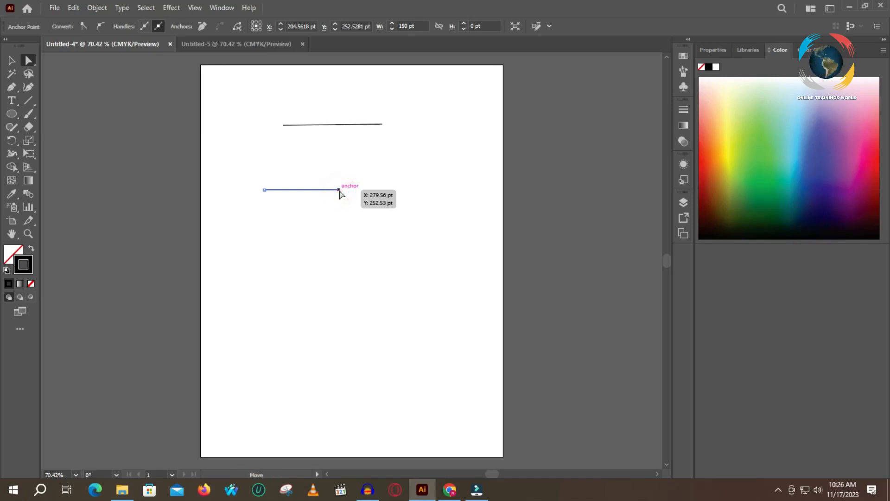
left_click_drag(340, 191, 318, 191)
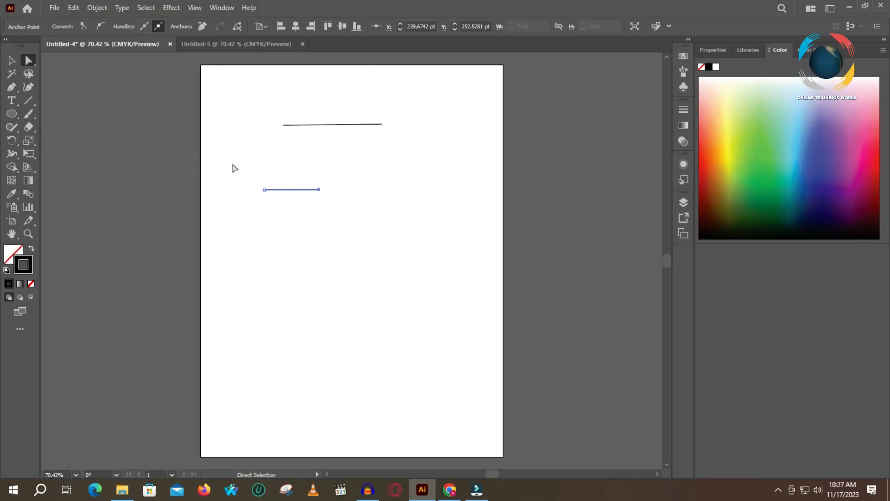
- Select the whole lower line and move it to the right and slightly down
left_click(29, 60)
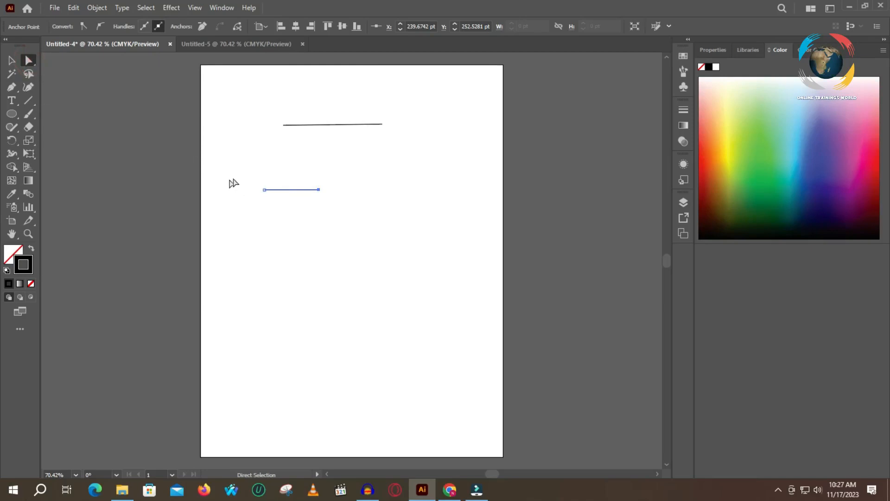
left_click_drag(248, 179, 371, 239)
left_click_drag(302, 190, 371, 204)
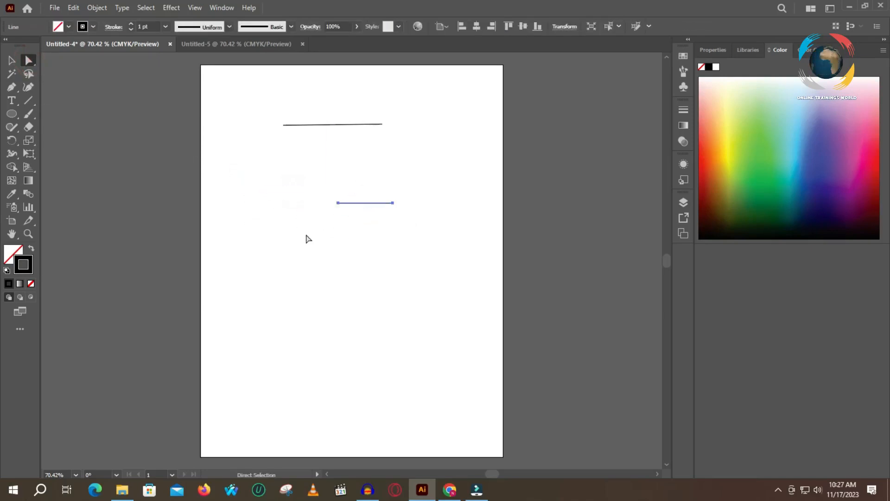
- Select only the lower line's left anchor point and move it to about X 208 pt, Y 345 pt, tilting the line
left_click(320, 211)
left_click_drag(306, 181, 354, 237)
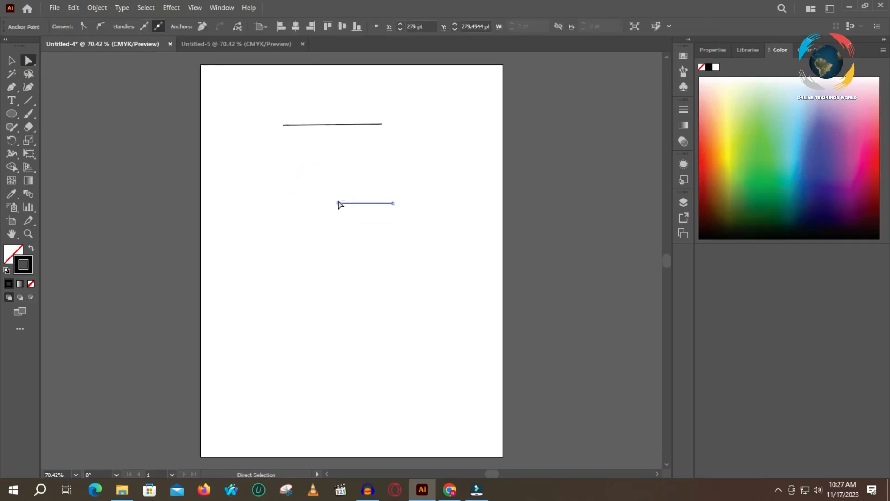
left_click_drag(339, 206, 280, 182)
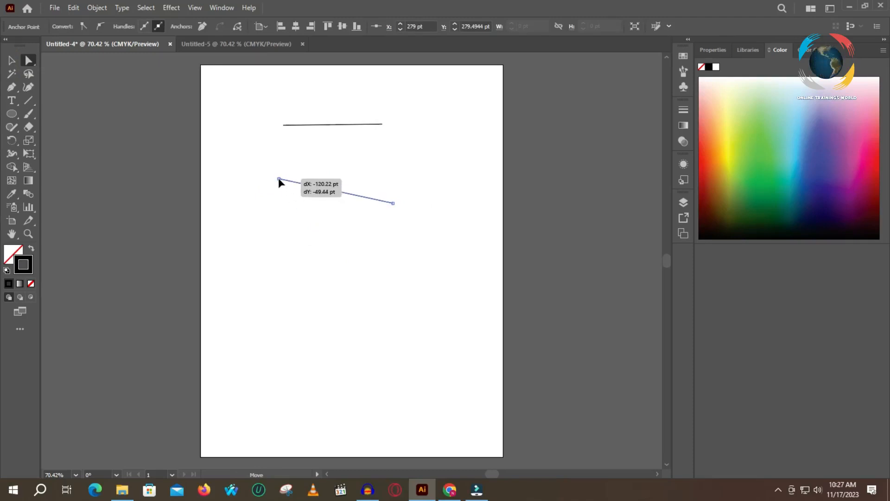
left_click_drag(278, 179, 287, 213)
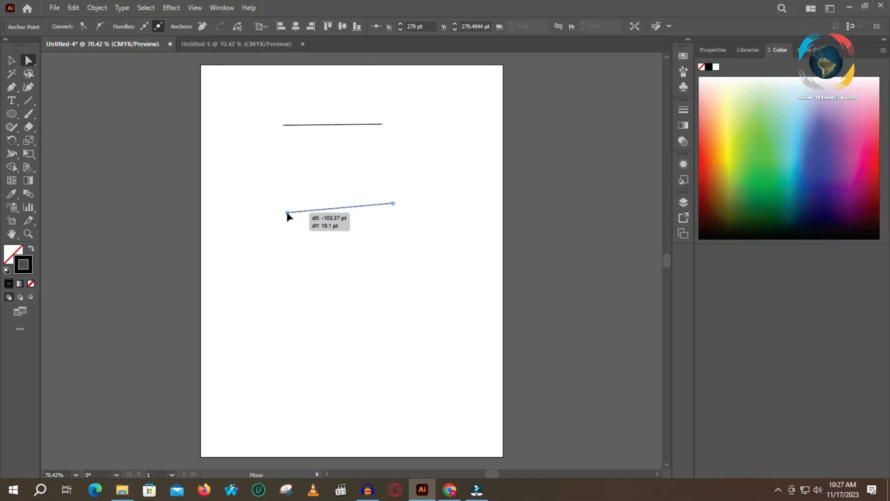
left_click_drag(287, 213, 302, 235)
left_click(303, 234)
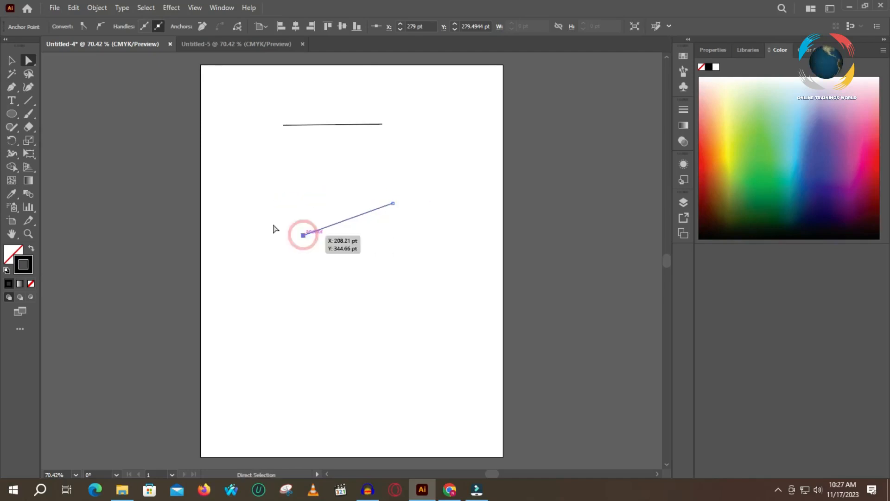
- Tilt the upper line with the Selection tool by moving its left endpoint down and slightly inward
left_click(11, 60)
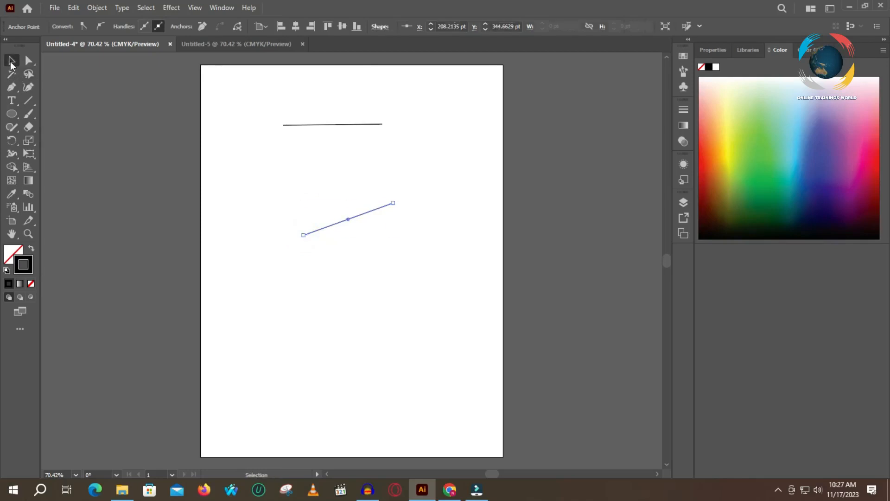
left_click(323, 126)
left_click_drag(283, 126, 297, 149)
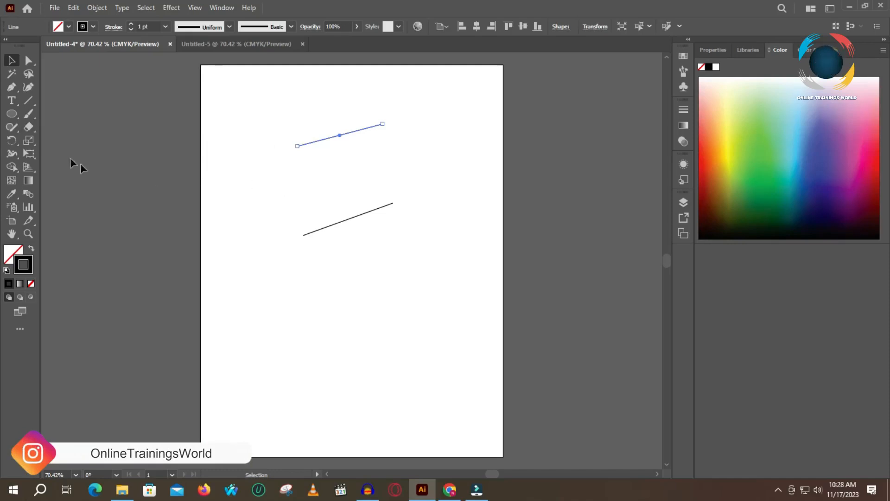
- Draw a square below the two lines with the Rectangle tool, and activate the Direct Selection tool
right_click(15, 118)
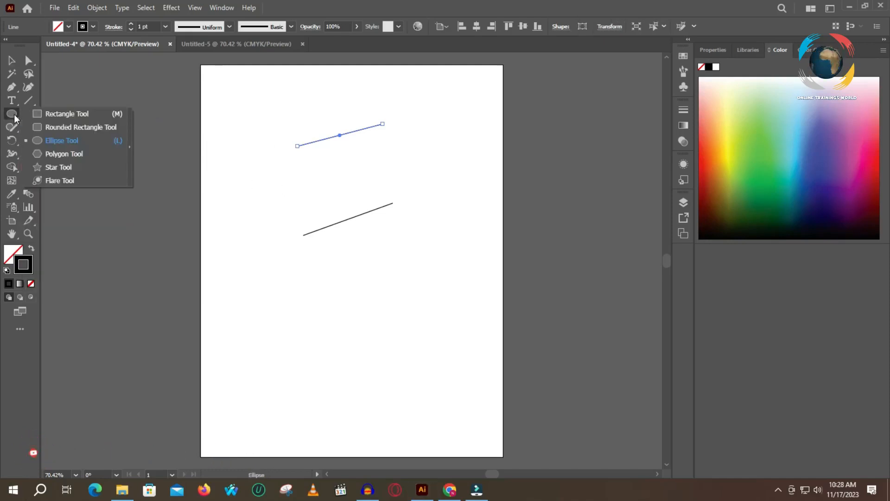
left_click(70, 117)
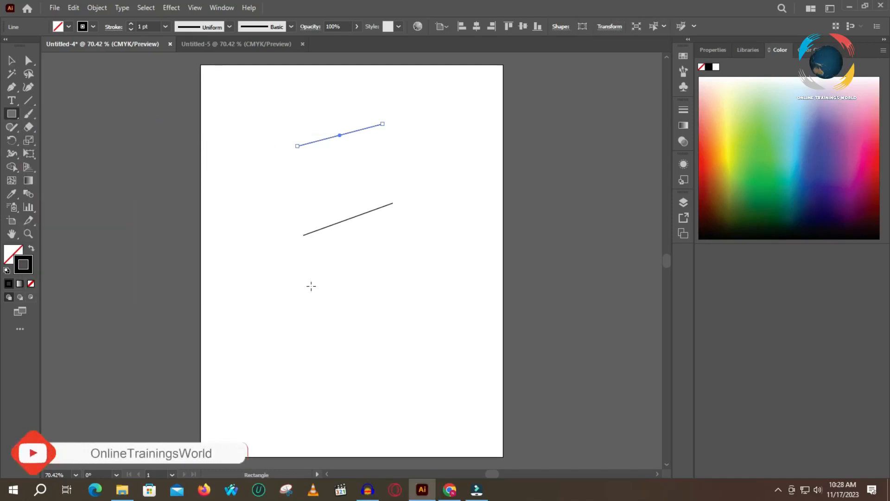
left_click_drag(298, 265, 393, 332)
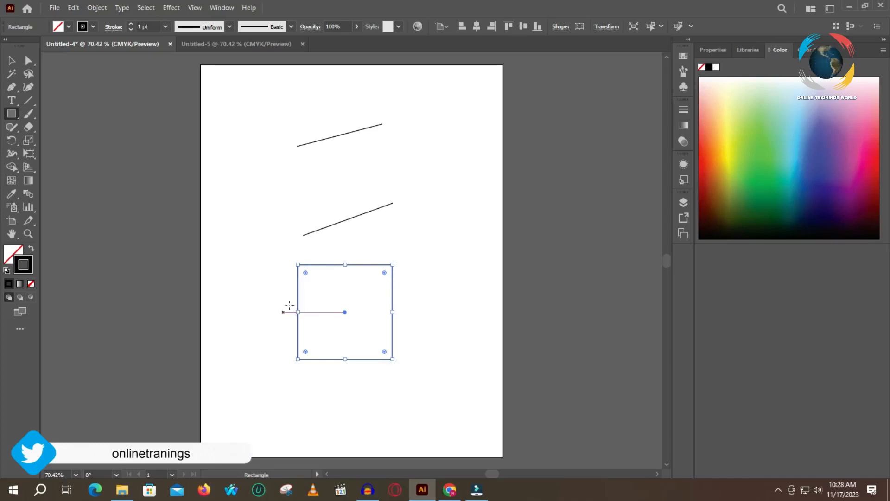
left_click(25, 59)
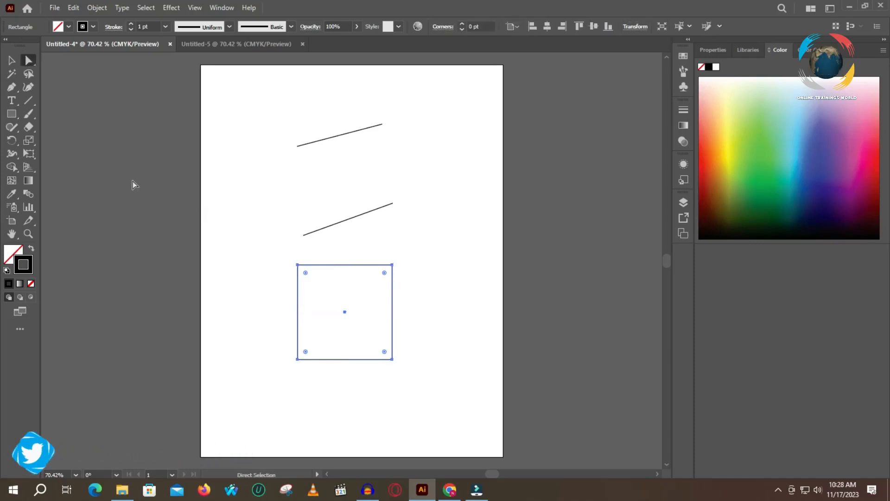
- Round all four corners of the square up to 95.51 pt, reduce the radius to about 31 pt, and undo the rounding
left_click(275, 278)
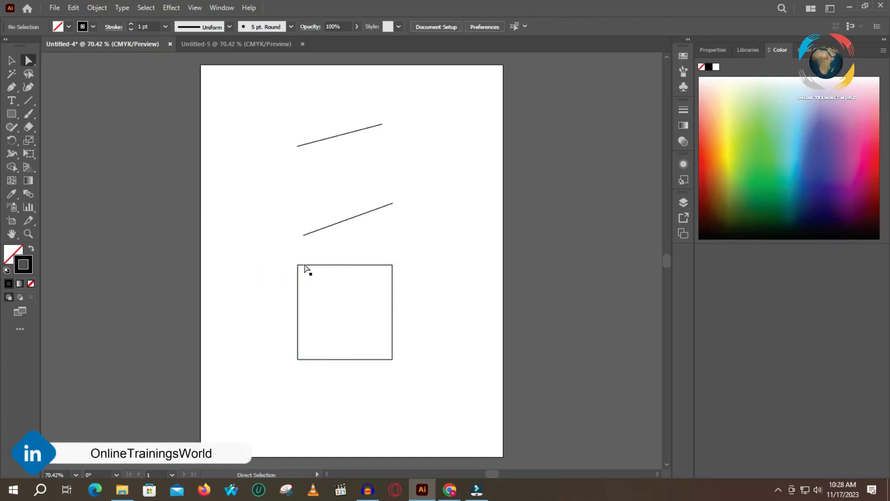
left_click_drag(278, 253, 405, 371)
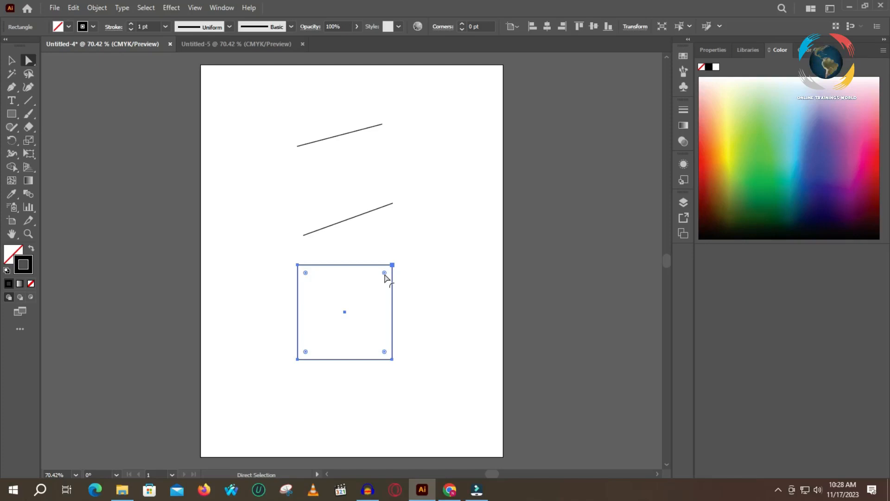
left_click_drag(384, 274, 322, 302)
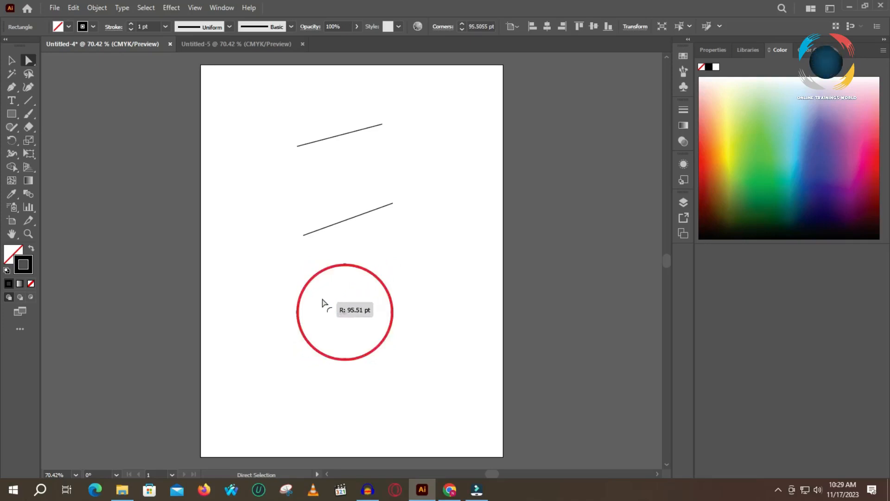
left_click_drag(322, 301, 320, 302)
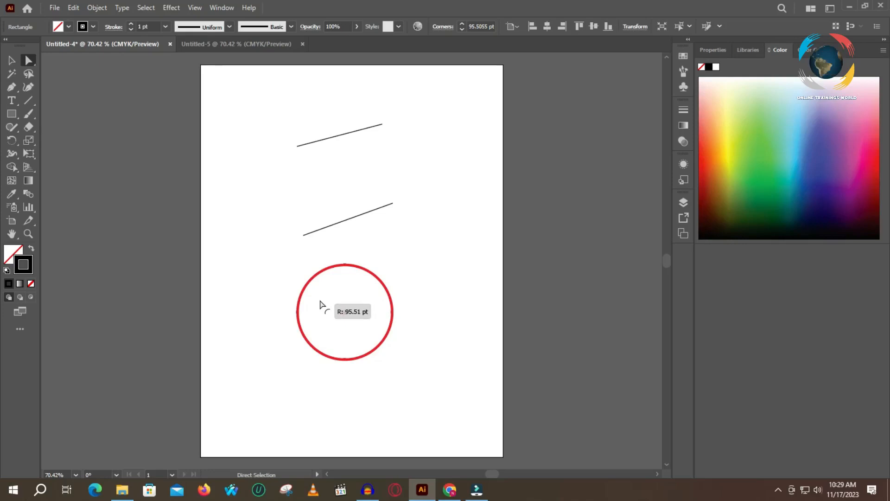
left_click_drag(320, 301, 393, 299)
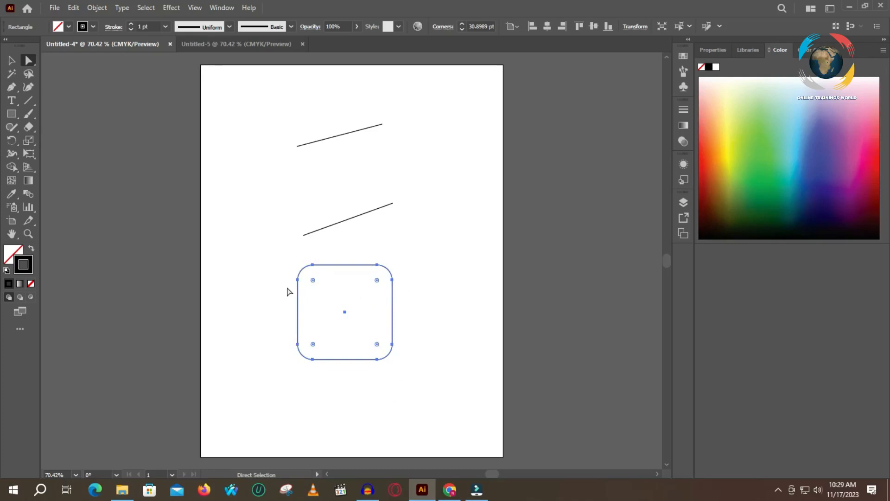
key("ctrl+z")
left_click(273, 263)
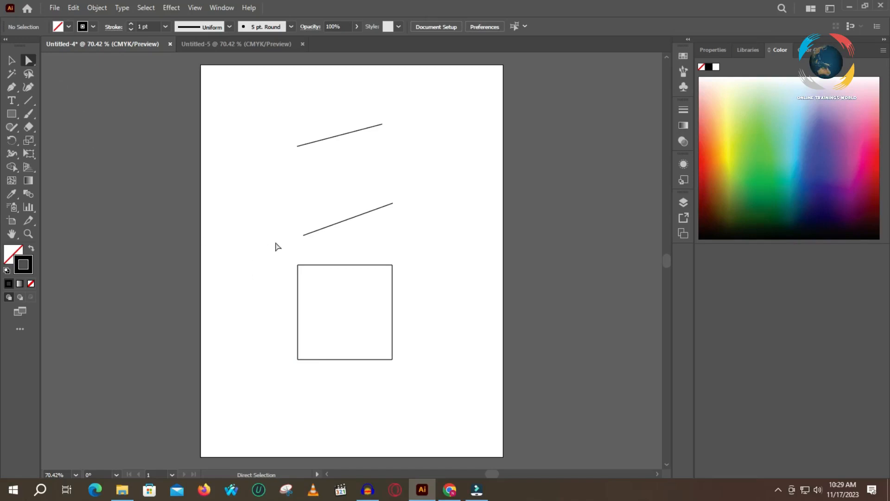
- Select only the square's two top anchor points, try rounding those corners, and undo the rounding
left_click_drag(284, 254, 411, 283)
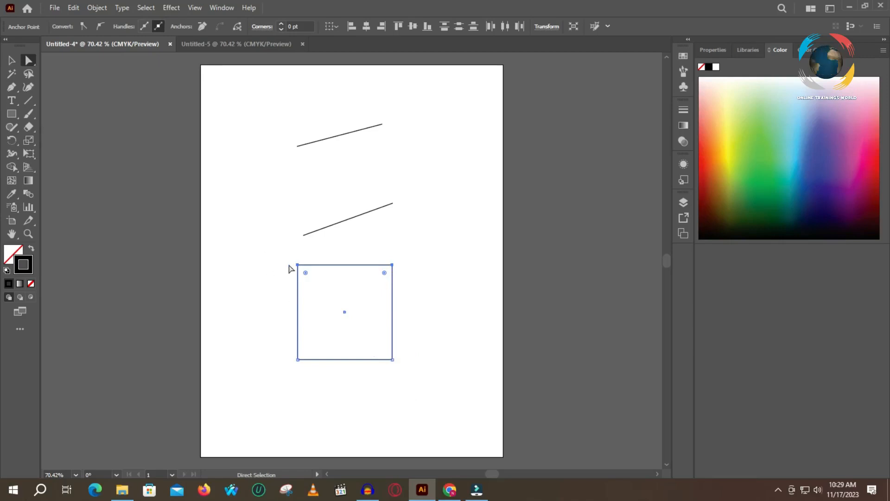
left_click_drag(407, 242, 269, 286)
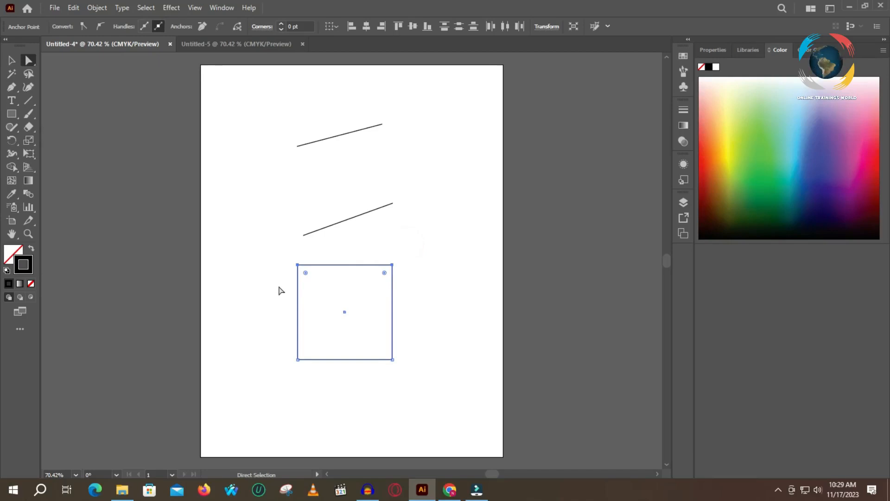
mouse_move(305, 273)
left_mouse_down()
mouse_move(343, 322)
mouse_move(307, 285)
left_mouse_up()
key("ctrl+z")
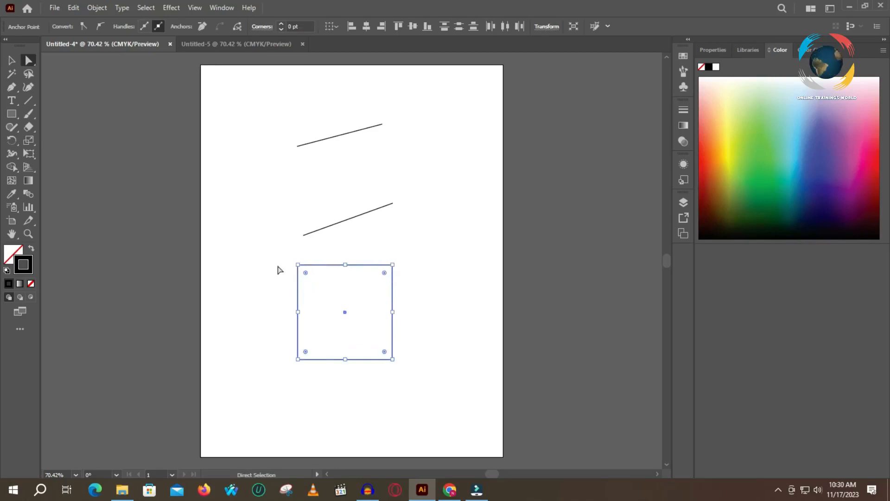
- Try moving the square's top-left anchor point to the centre and then its top-left and bottom-right points inward, undoing each move
left_click_drag(284, 249, 345, 311)
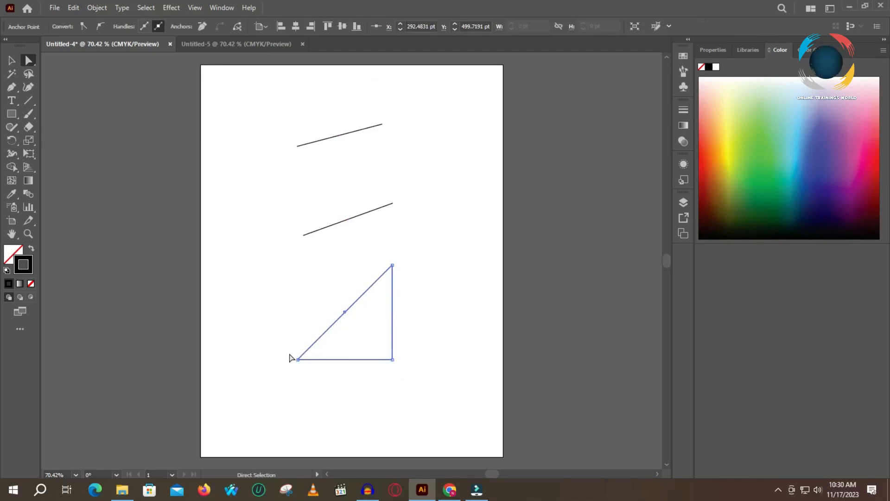
key("ctrl+z")
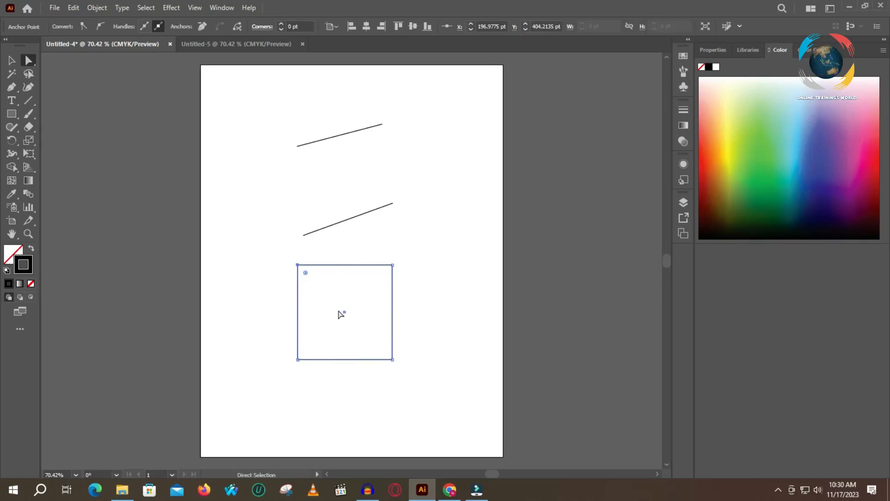
left_click(297, 265)
left_click_drag(298, 266, 330, 276)
left_click_drag(393, 359, 374, 339)
key("ctrl+z")
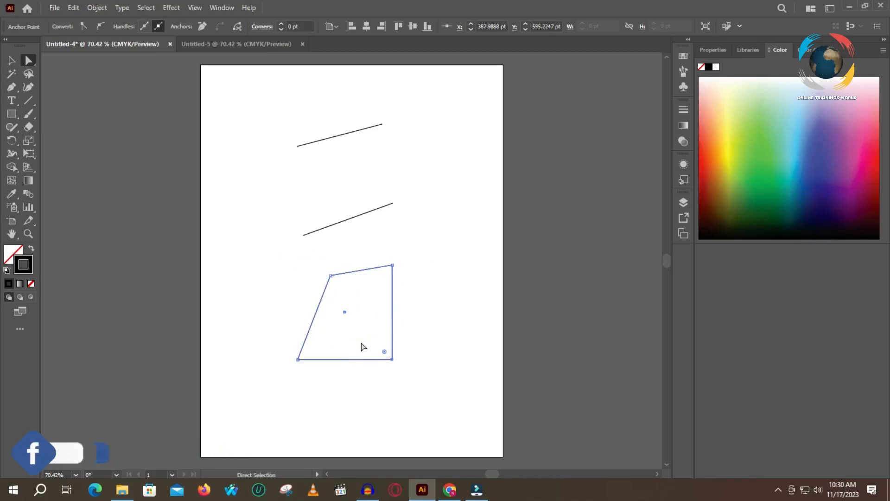
key("ctrl+z")
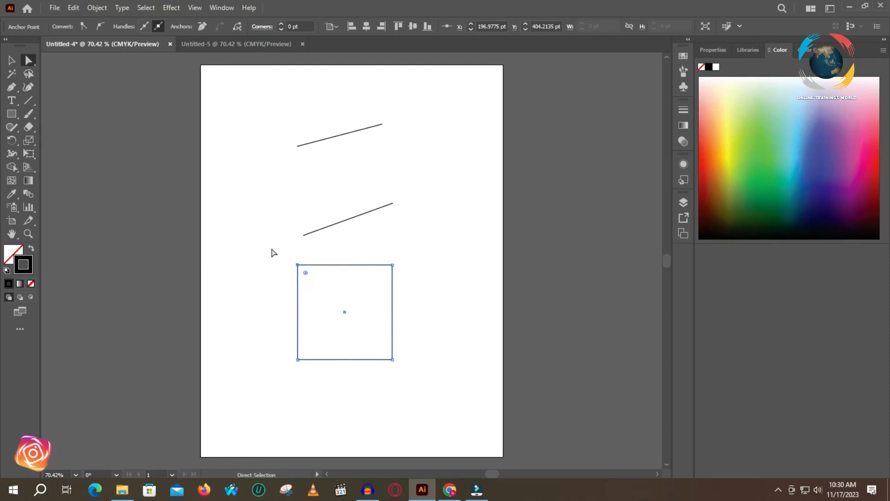
- Scale the square down to half its width and height with the Selection tool, and move it to the page's lower-left area
left_click(11, 61)
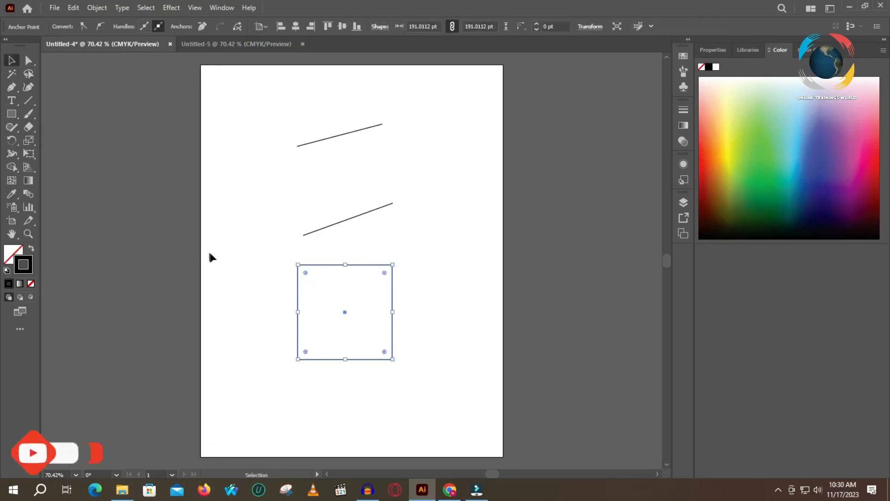
left_click_drag(273, 256, 445, 382)
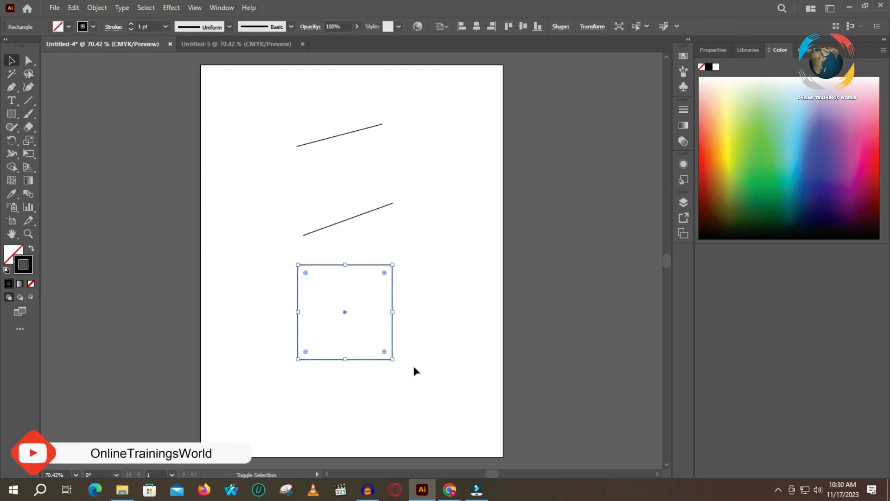
left_click_drag(393, 361, 345, 313)
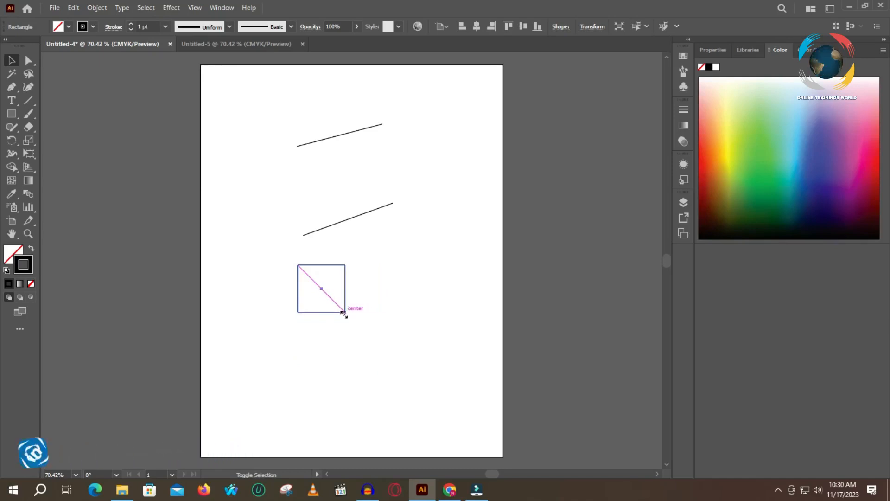
left_click(313, 280)
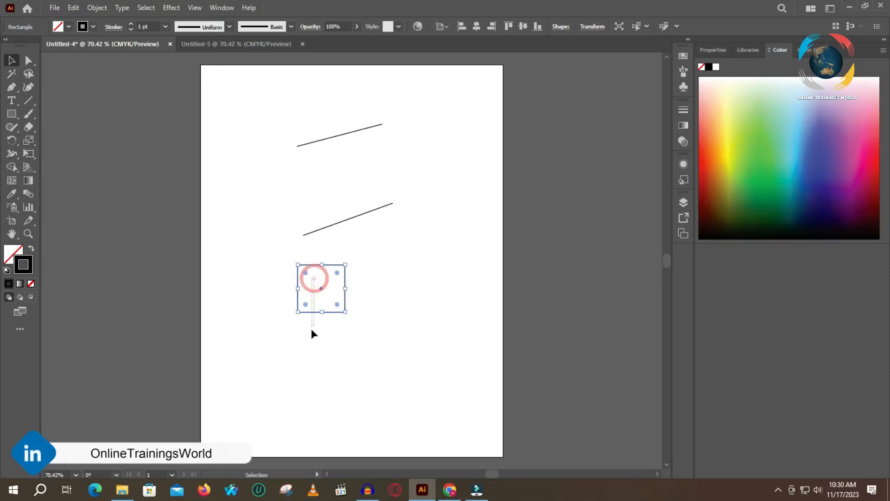
left_click_drag(312, 312, 274, 416)
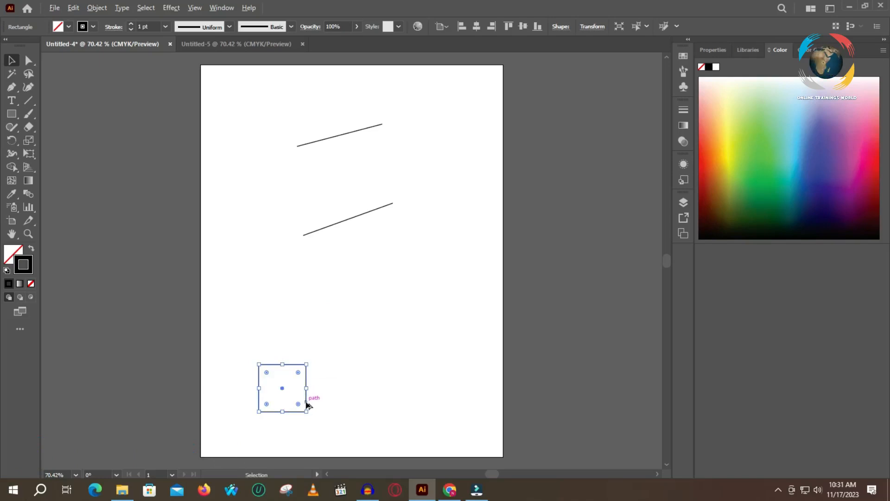
- Duplicate the small square twice, placing one copy flush against its right side and one directly on top of it
left_click_drag(307, 401, 354, 403)
left_click(282, 412)
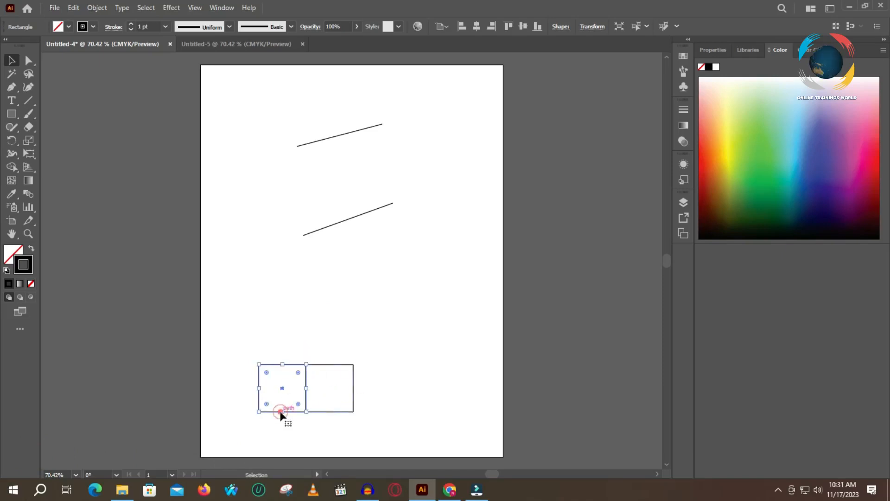
left_click_drag(290, 366, 292, 320)
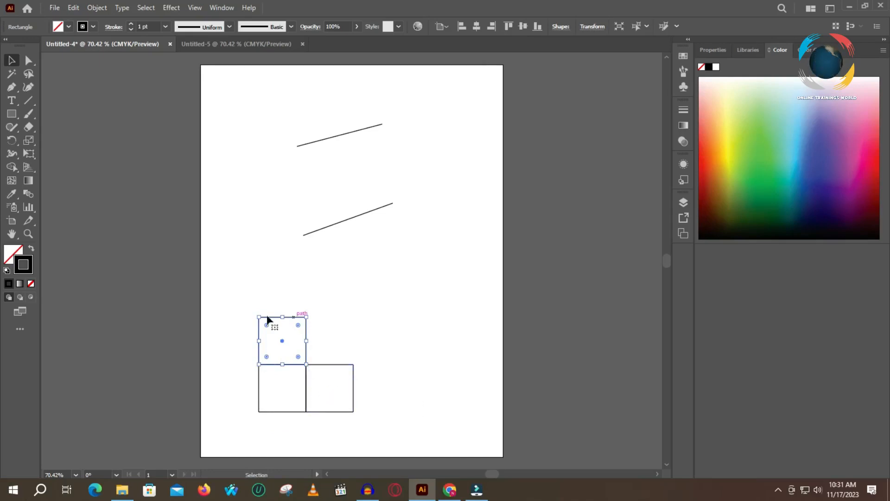
- Select only the two top anchor points of the upper square with the Direct Selection tool
left_click(29, 59)
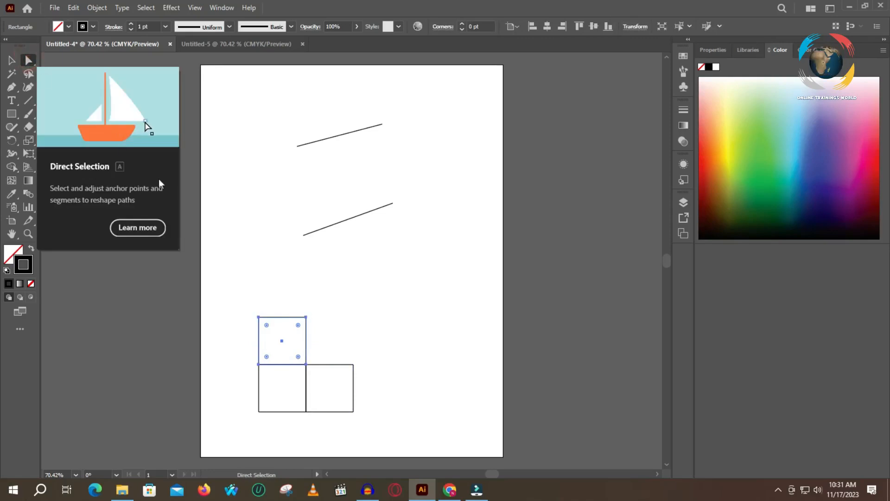
left_click(241, 307)
left_click_drag(245, 301, 335, 334)
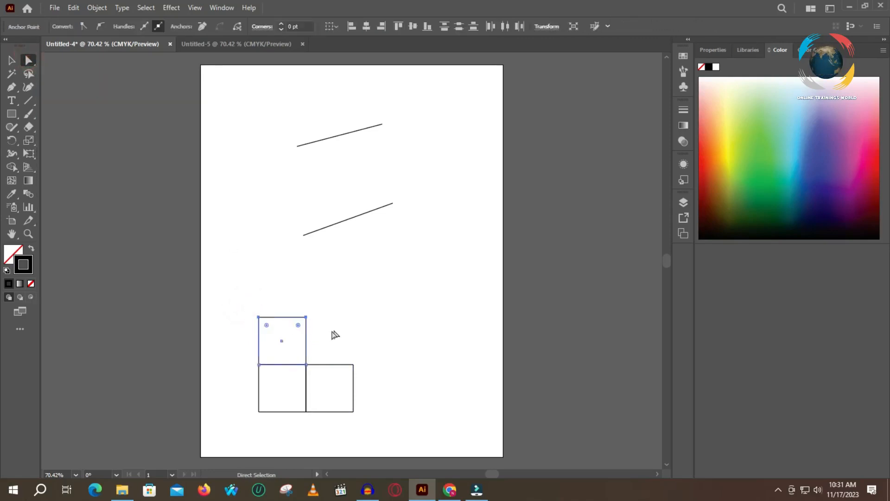
- Try moving only the upper square's top-right anchor point down and right, and undo the move
left_click(306, 317, "shift")
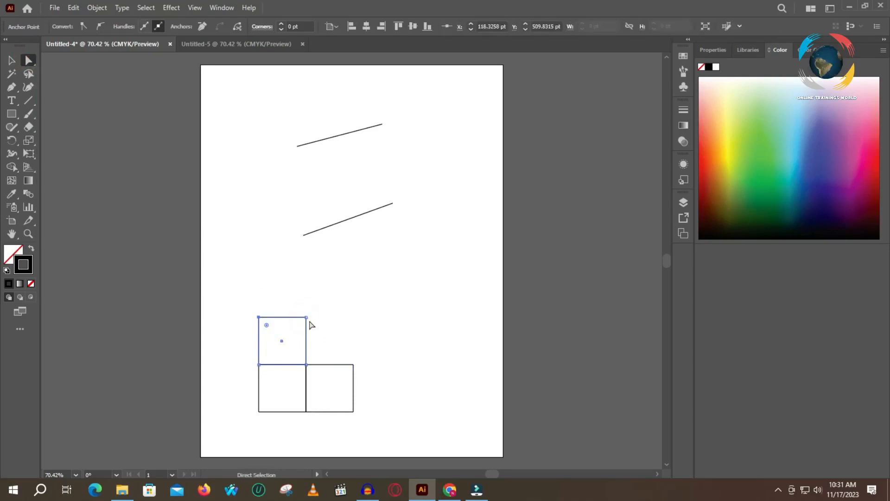
left_click_drag(306, 318, 318, 342)
key("ctrl+z")
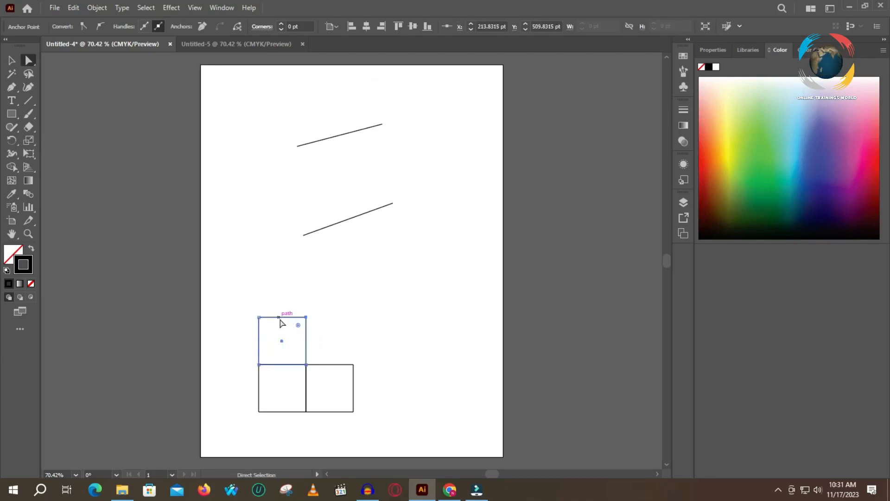
- Shift the upper square's top edge right and down, and move the right square's outer edge to meet it, forming a cube
left_click_drag(285, 321, 306, 341)
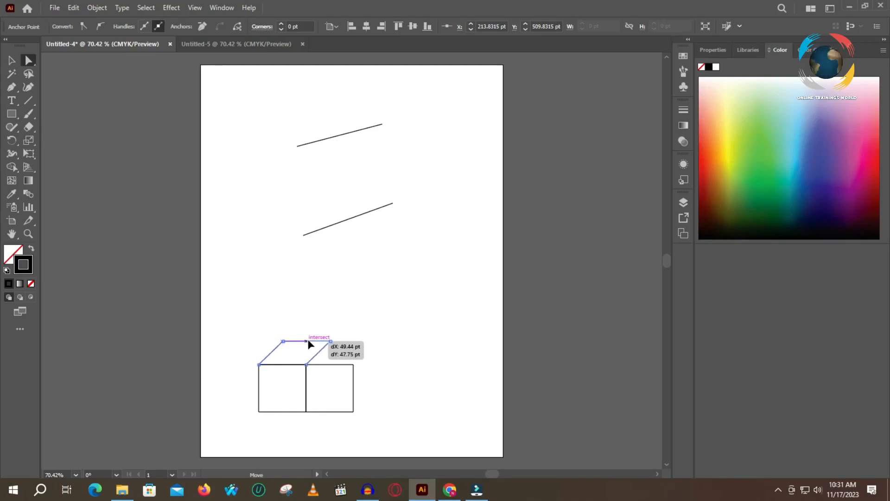
mouse_move(307, 339)
left_mouse_down()
mouse_move(305, 356)
mouse_move(321, 338)
mouse_move(311, 350)
left_mouse_up()
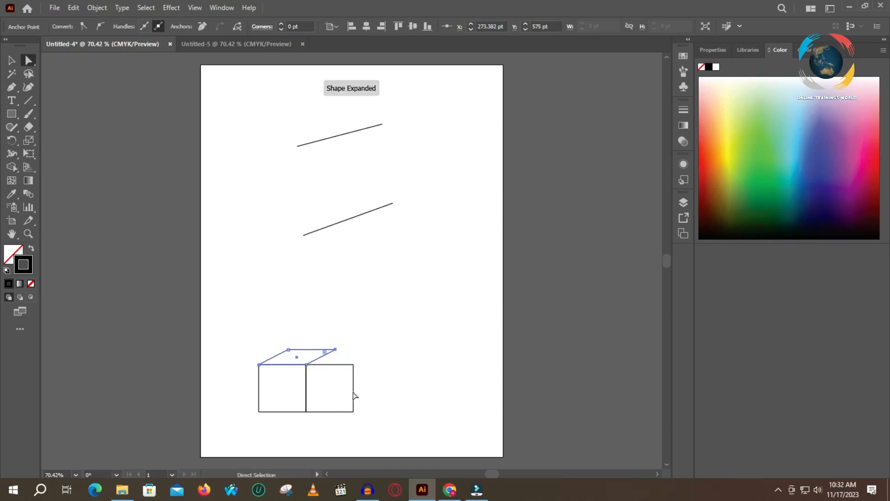
left_click_drag(366, 351, 355, 422)
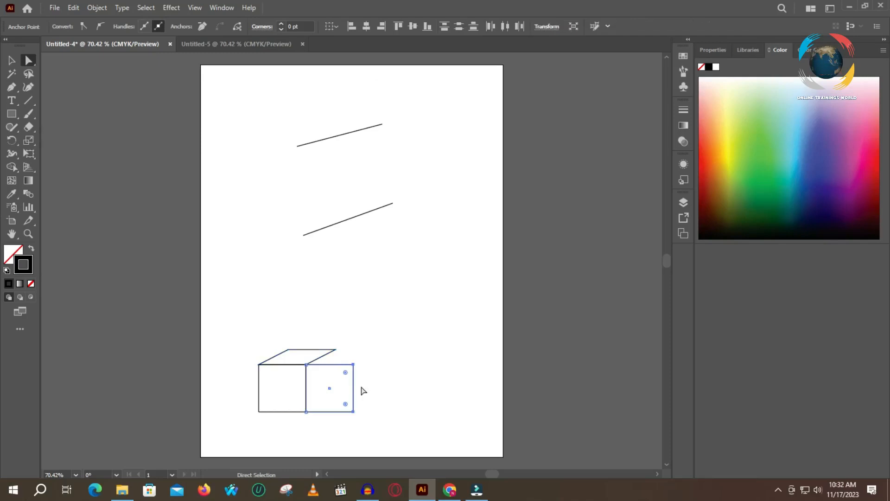
left_click_drag(354, 389, 335, 373)
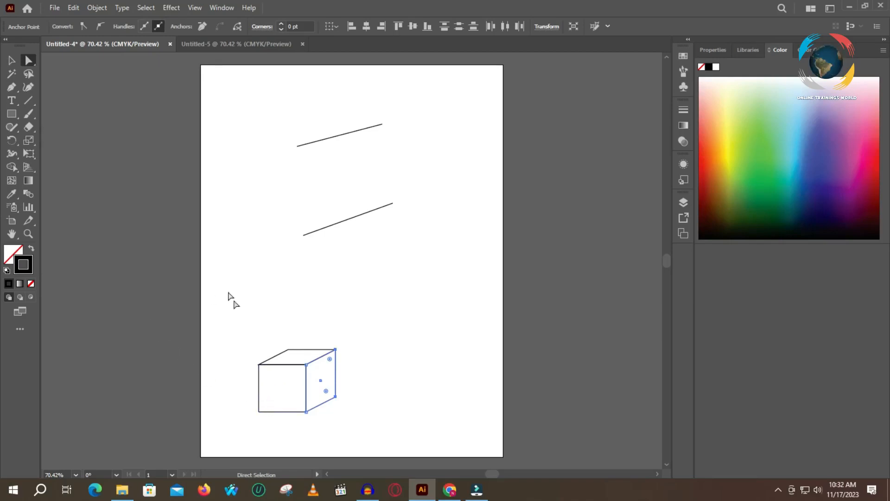
- Select all three faces of the cube and place a duplicate to its right
left_click_drag(246, 320, 360, 412)
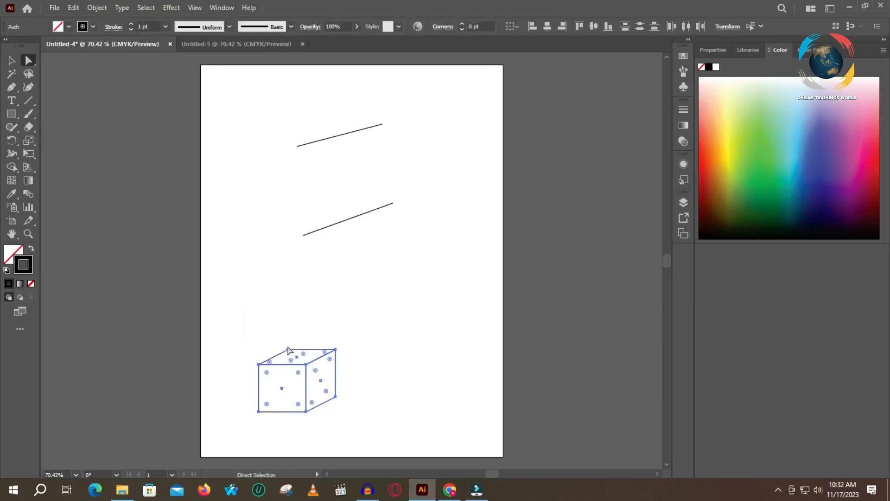
left_click_drag(335, 378, 457, 380)
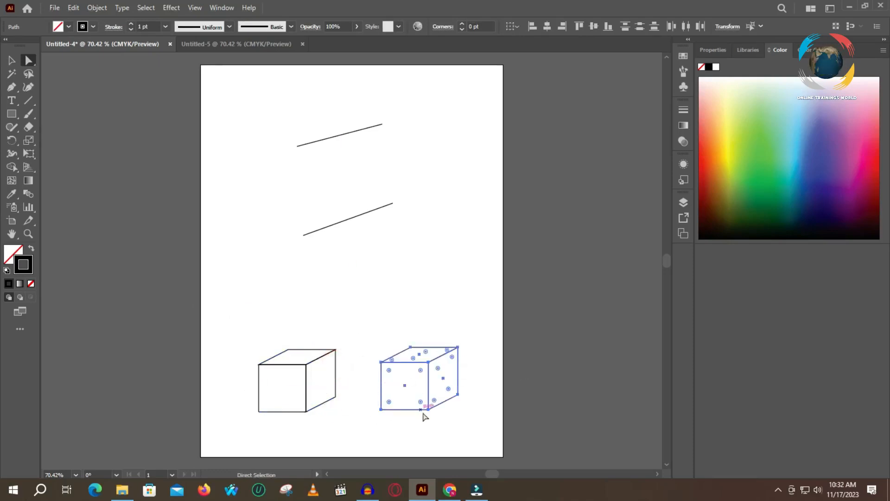
- Select the bottom anchor points of the duplicate cube's front and right faces with the Direct Selection tool, and clear the selection
left_click(358, 406)
left_click_drag(369, 395, 473, 421)
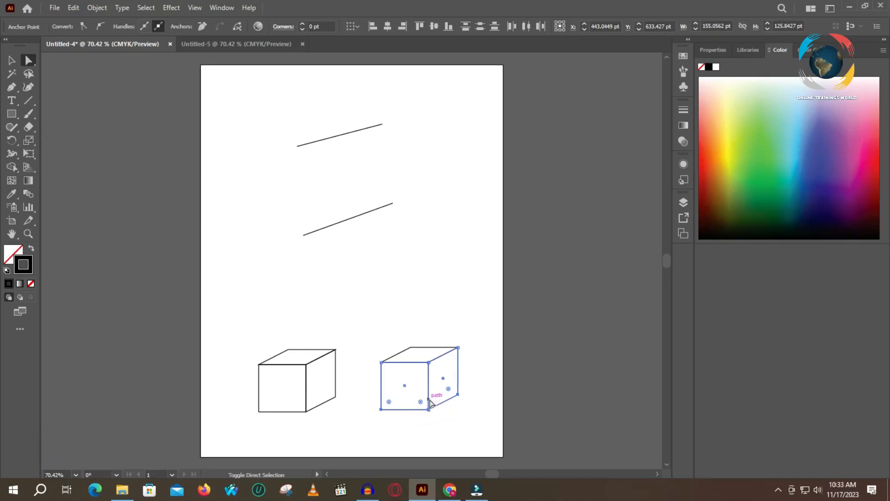
mouse_move(416, 410)
left_mouse_down()
mouse_move(417, 390)
mouse_move(415, 408)
left_mouse_up()
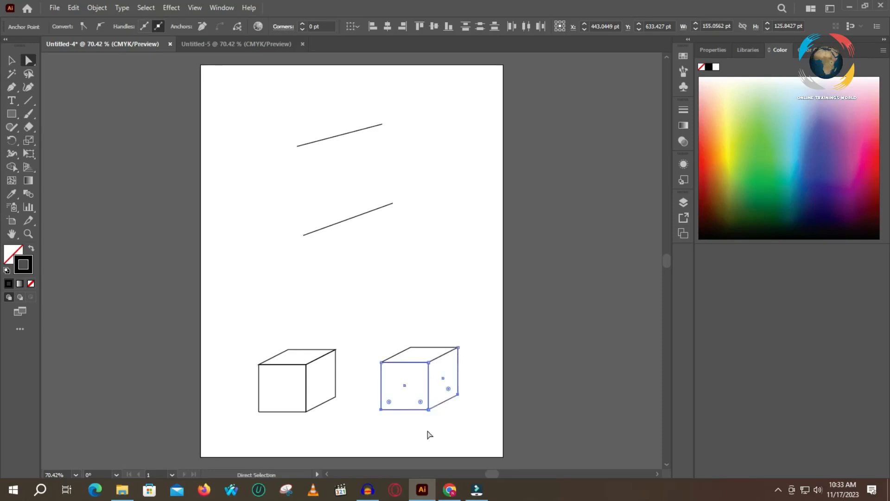
left_click_drag(475, 387, 367, 410)
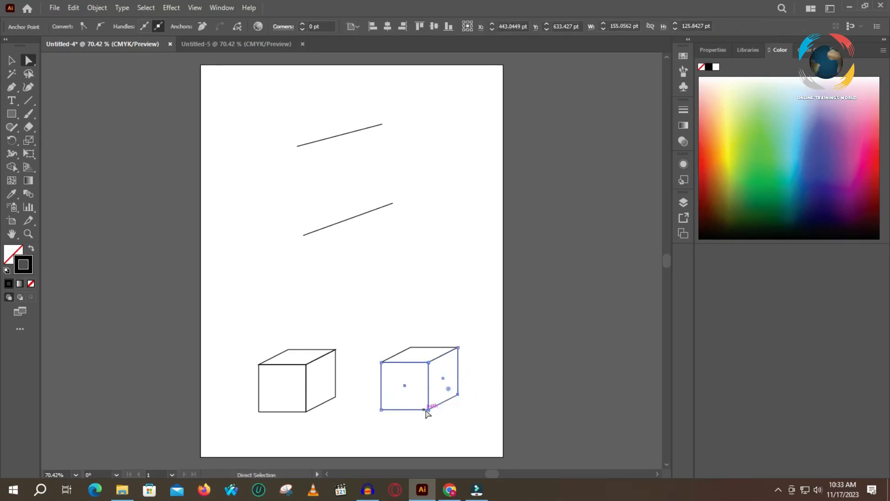
mouse_move(430, 410)
left_mouse_down()
mouse_move(430, 382)
mouse_move(428, 409)
left_mouse_up()
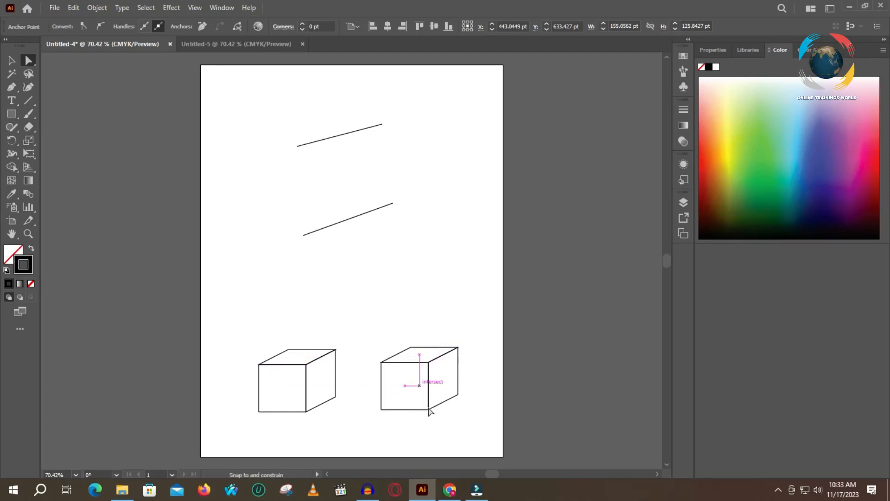
left_click(429, 410)
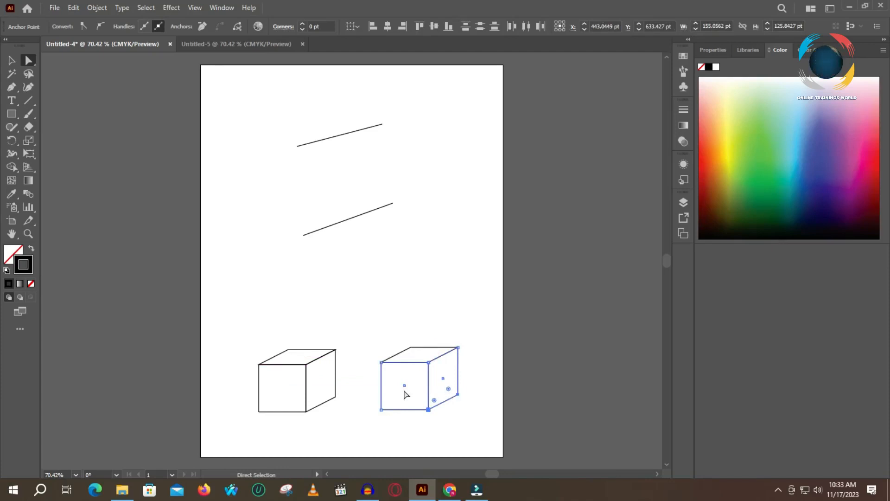
left_click(367, 318)
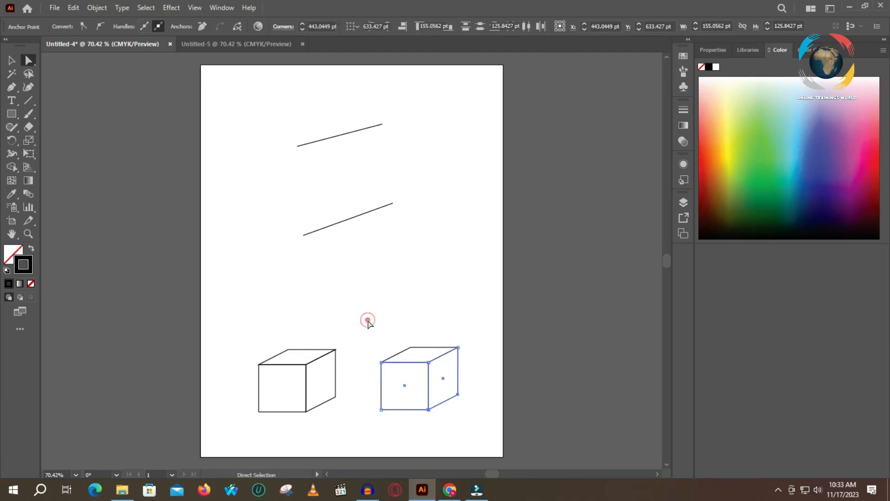
- Try moving the duplicate cube's upper anchor points downward, and undo the move
left_click_drag(370, 333, 471, 373)
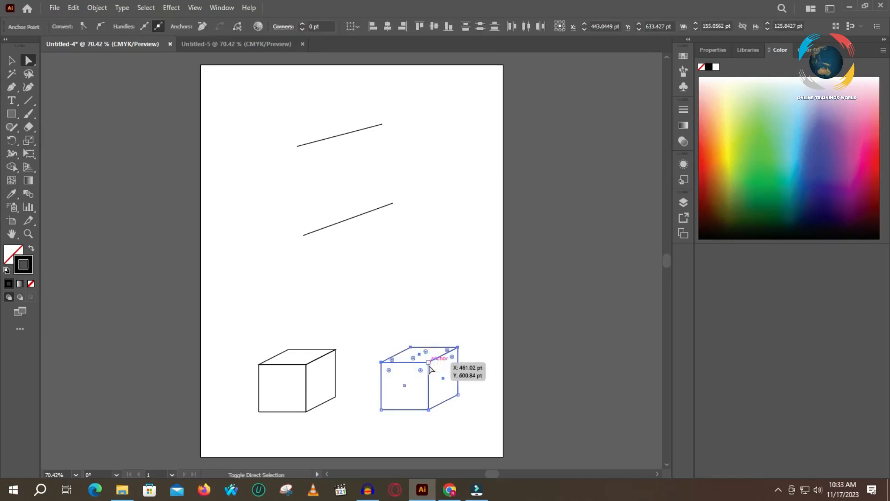
mouse_move(428, 367)
left_mouse_down()
mouse_move(448, 362)
mouse_move(423, 360)
mouse_move(427, 383)
left_mouse_up()
key("ctrl+z")
- Select the duplicate cube's bottom anchor points and move them up to flatten it into a shallow box
left_click_drag(482, 389, 363, 427)
left_click(441, 430)
left_click_drag(469, 390, 347, 426)
left_click_drag(429, 410, 428, 382)
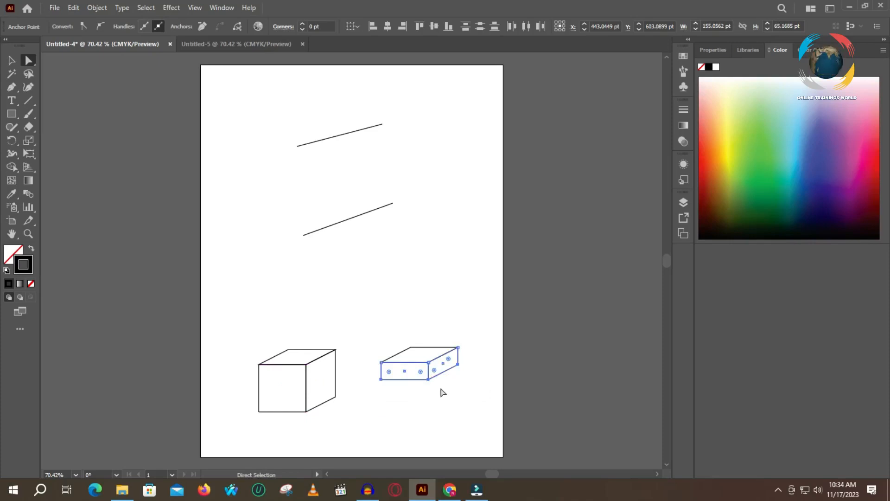
- Select all faces of the shallow box and move it slightly up and left, closer to the cube
left_click(403, 407)
left_click_drag(372, 329, 477, 417)
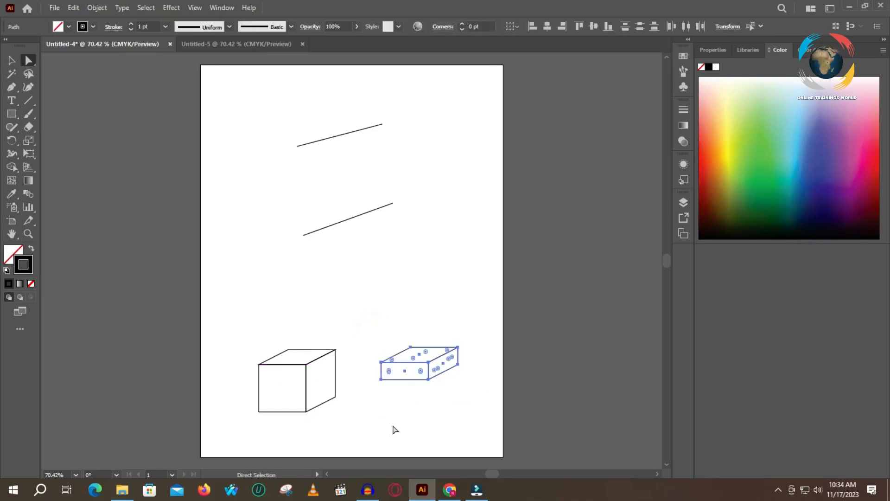
left_click(458, 365)
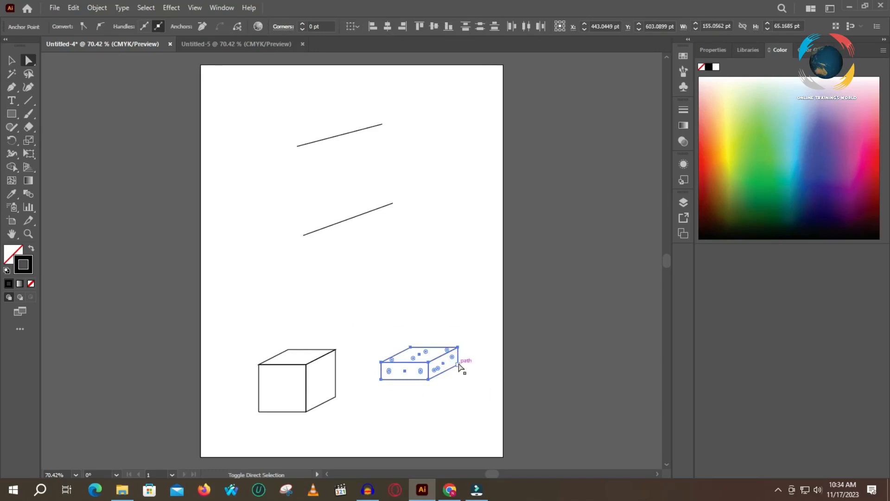
left_click_drag(459, 365, 465, 378)
left_click(441, 368)
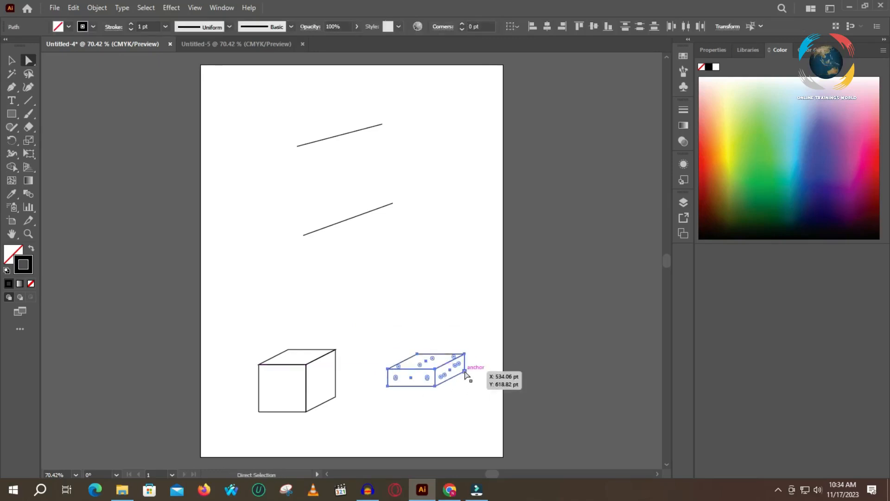
left_click_drag(464, 371, 445, 359)
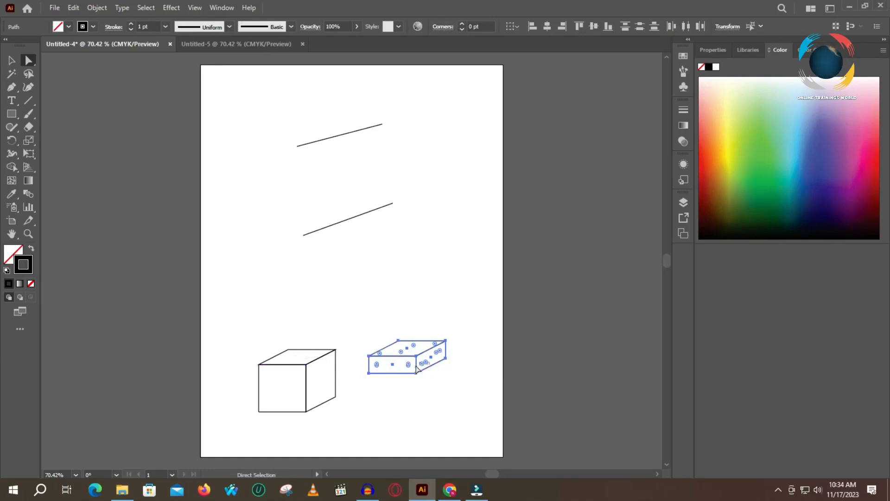
- Try laying the shallow box over the cube's upper part and adjusting the bottom anchor points of both, and undo it
left_click_drag(417, 345, 362, 347)
left_click_drag(458, 330, 309, 390)
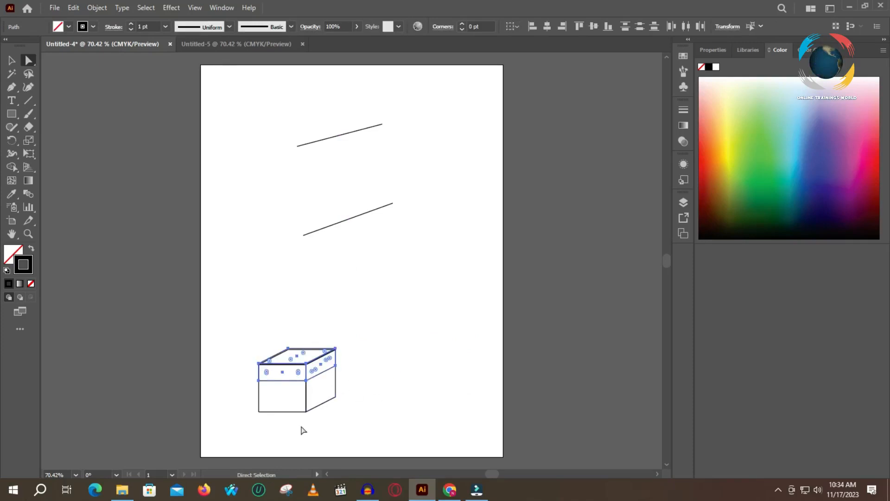
left_click_drag(371, 379, 253, 425)
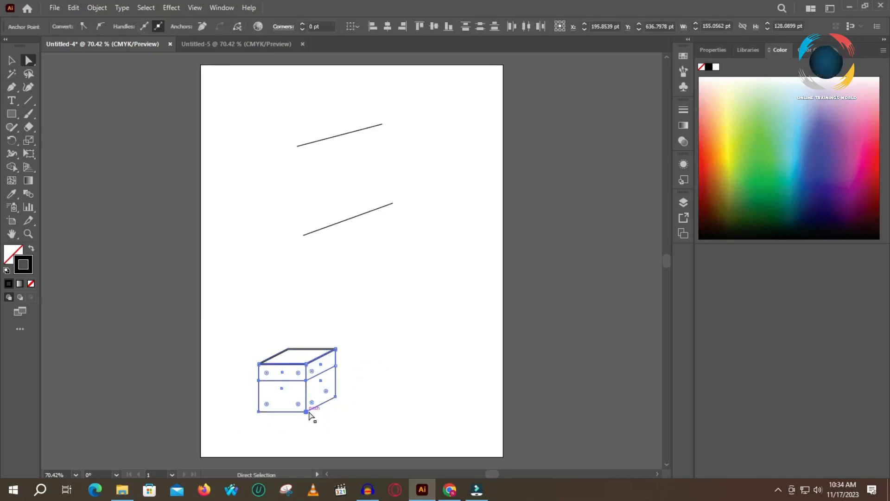
mouse_move(306, 411)
left_mouse_down()
mouse_move(306, 387)
mouse_move(304, 411)
left_mouse_up()
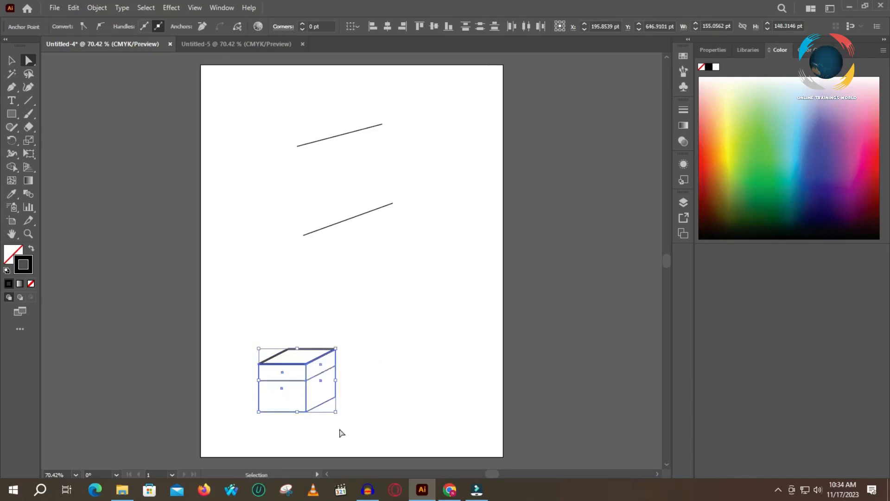
key("ctrl+z")
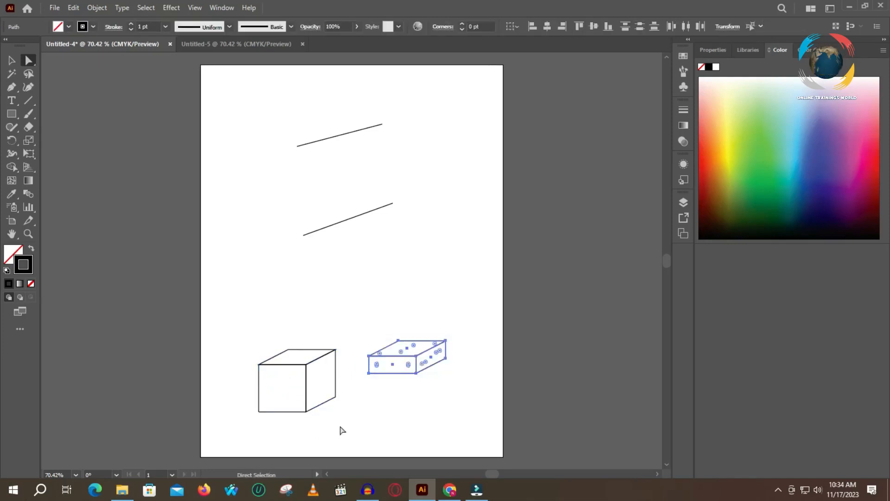
- Exclude the right face's front upper anchor from the shallow box's selection and move the remaining points upward
left_click_drag(416, 357, 416, 357)
left_click(416, 356)
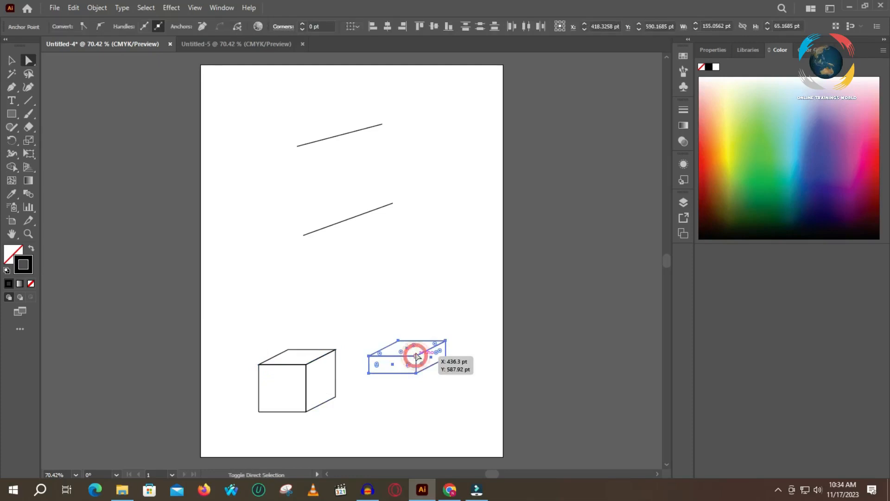
left_click_drag(416, 373, 413, 436)
key("ctrl+z")
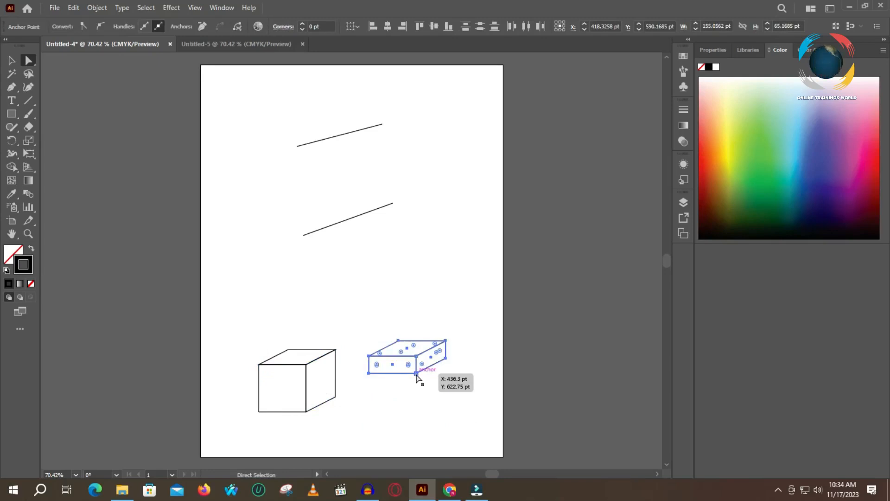
left_click_drag(415, 392, 417, 364)
left_click(419, 399)
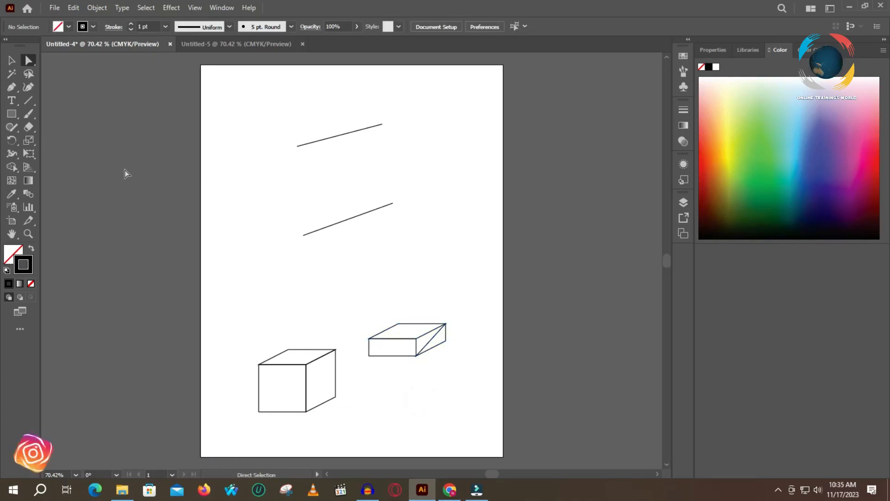
- Make the Ellipse tool the active shape tool, and place a copy of the cube's front square in the space above the boxes
left_click(11, 114)
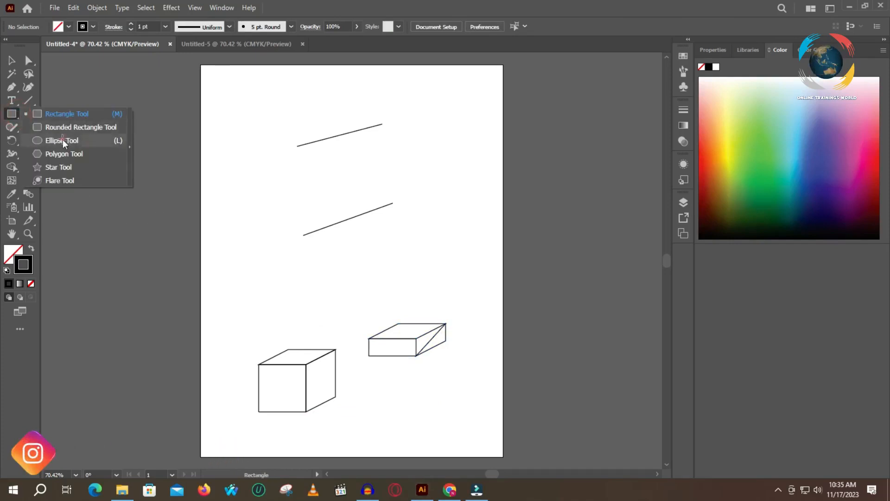
left_click(61, 140)
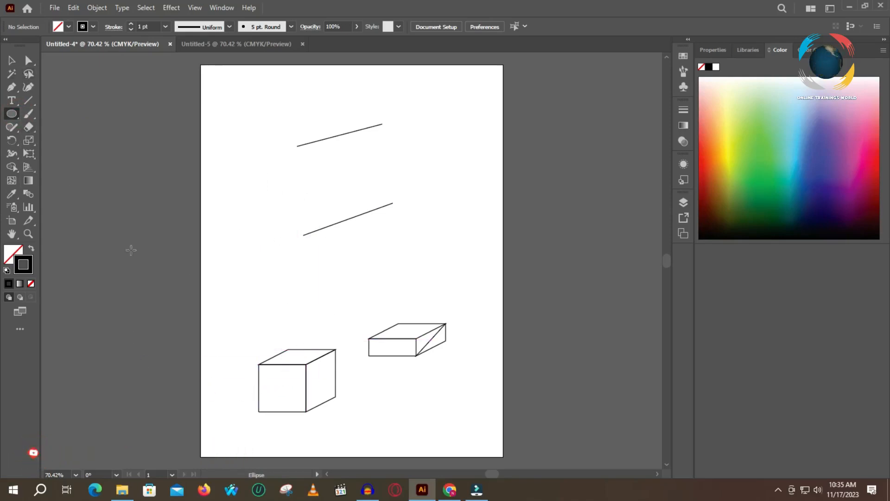
left_click(28, 60)
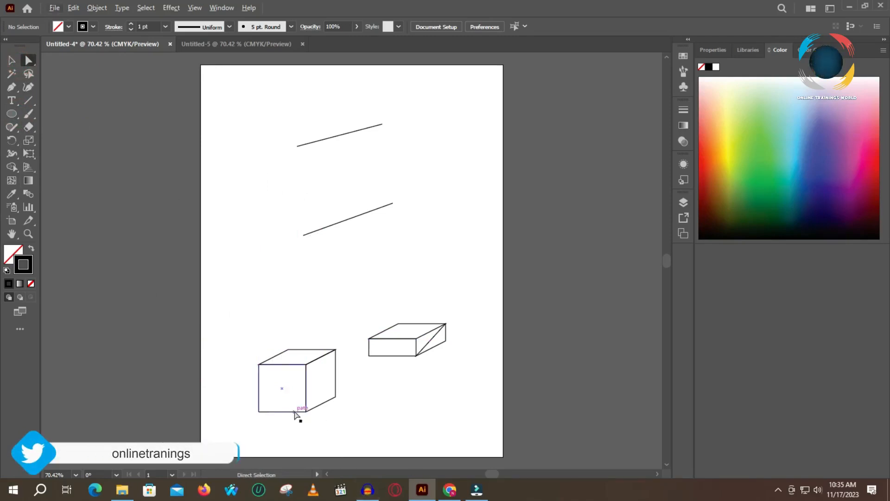
left_click(282, 392)
left_click(286, 412)
left_click_drag(288, 414, 368, 313)
- Draw a circle about 113 pt in diameter to the left of the copied square and shift it slightly up and left
left_click(13, 116)
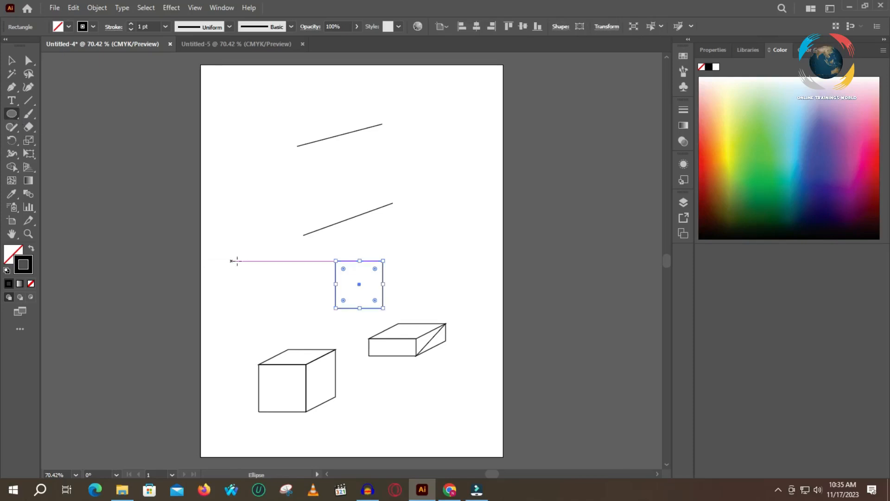
mouse_move(258, 274)
left_mouse_down()
mouse_move(282, 304)
mouse_move(265, 300)
mouse_move(298, 300)
mouse_move(328, 333)
left_mouse_up()
key("ctrl+z")
left_click_drag(288, 278, 282, 265)
key("ctrl+z")
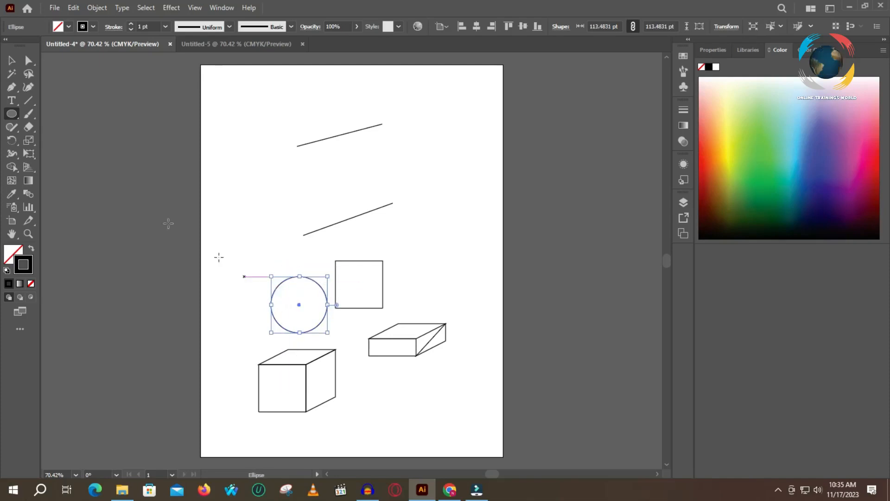
left_click(29, 61)
left_click_drag(278, 284, 268, 267)
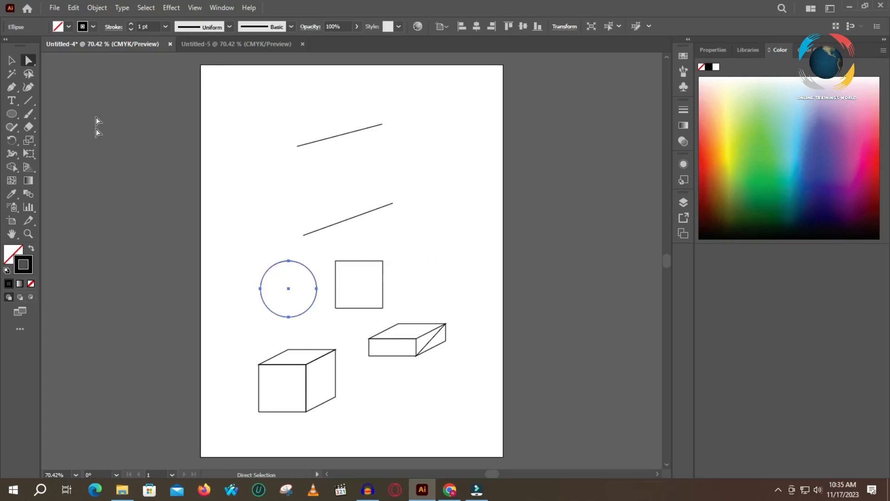
- Select the copied square and rotate it 45 degrees into a diamond
left_click(360, 309)
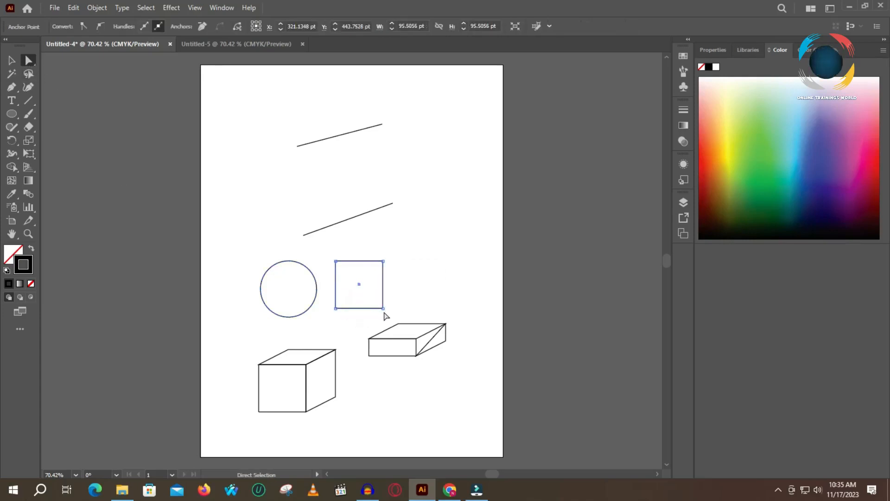
left_click(12, 60)
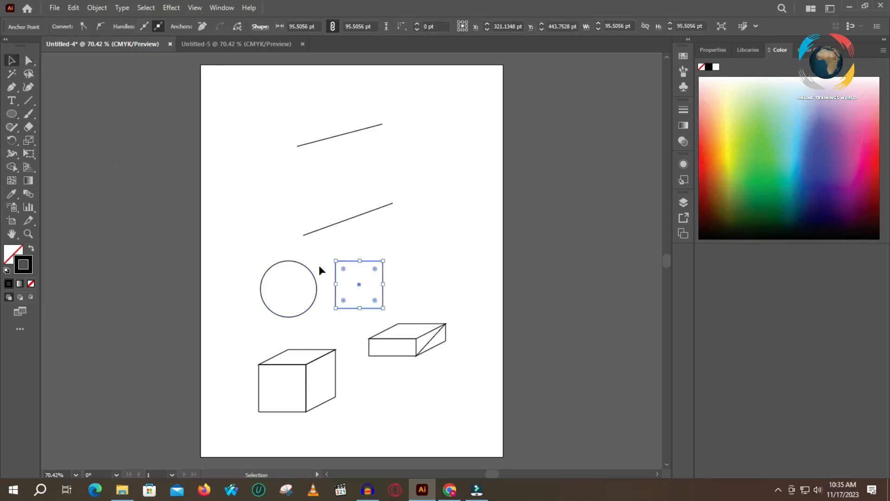
left_click_drag(385, 308, 397, 284)
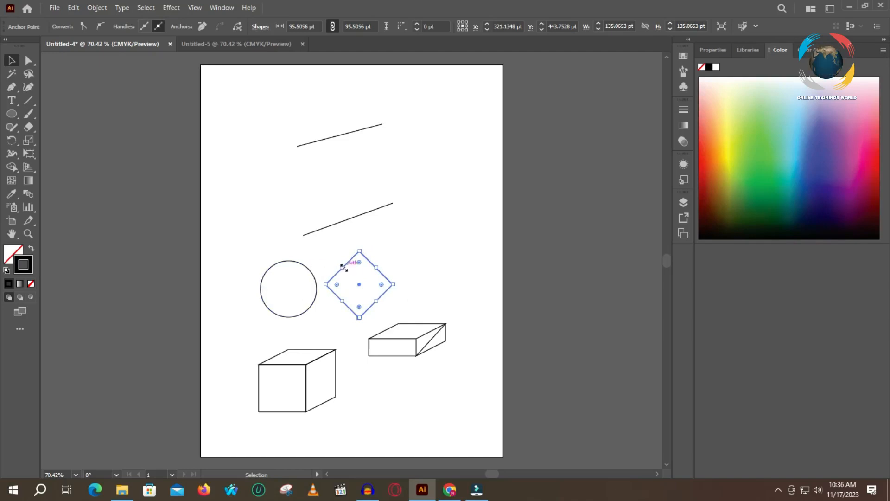
- Select only the circle's top anchor point with the Direct Selection tool so its direction handles are exposed
left_click(27, 60)
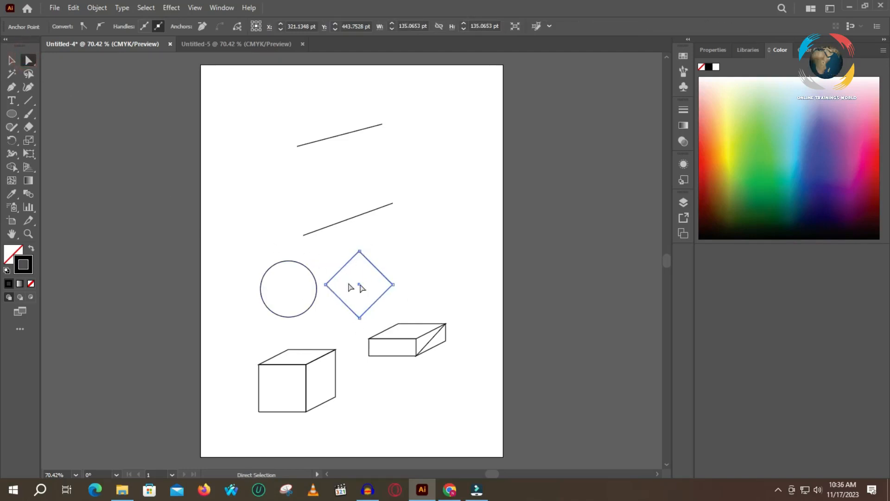
left_click(297, 263)
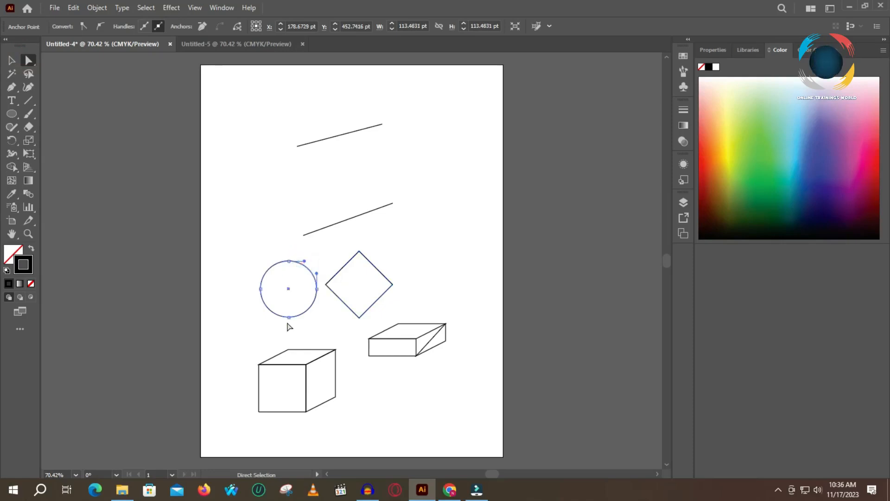
left_click(307, 263)
left_click(276, 237)
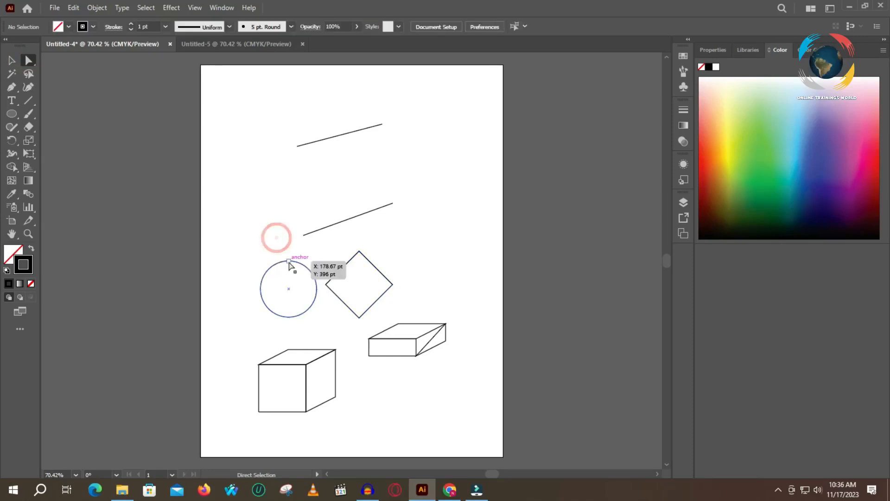
left_click(289, 262)
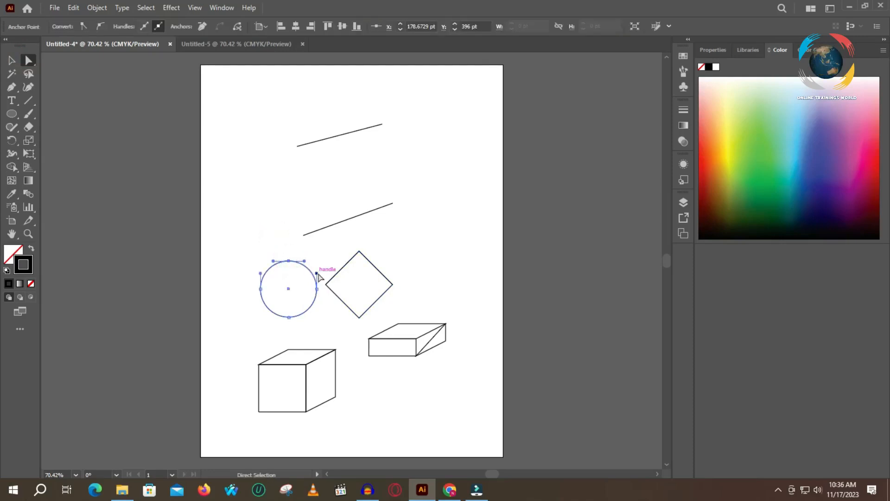
left_click(289, 263)
- Try moving the circle's top anchor point straight down past the centre, and undo the move
left_click_drag(288, 265, 289, 304)
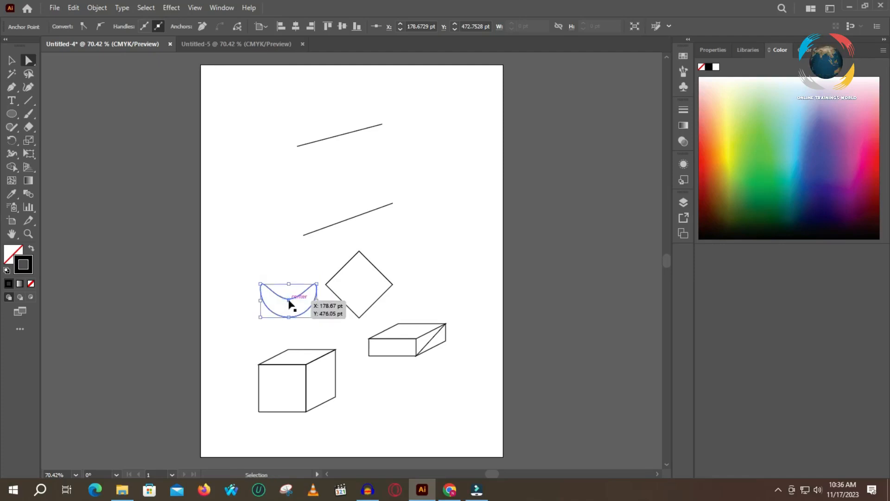
key("ctrl+z")
- Swing the left anchor's handle into the circle to dent its side, and move the right and bottom anchor points inward
left_click_drag(260, 274, 320, 279)
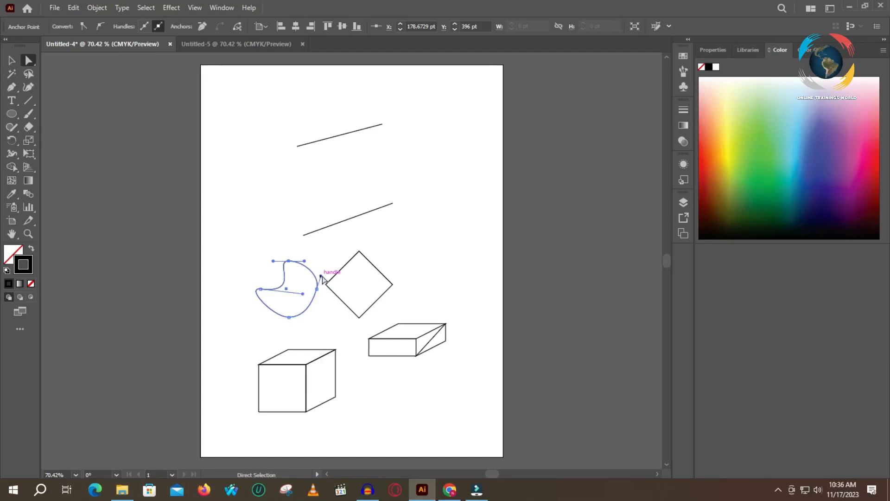
left_click_drag(320, 276, 317, 276)
left_click_drag(290, 318, 306, 295)
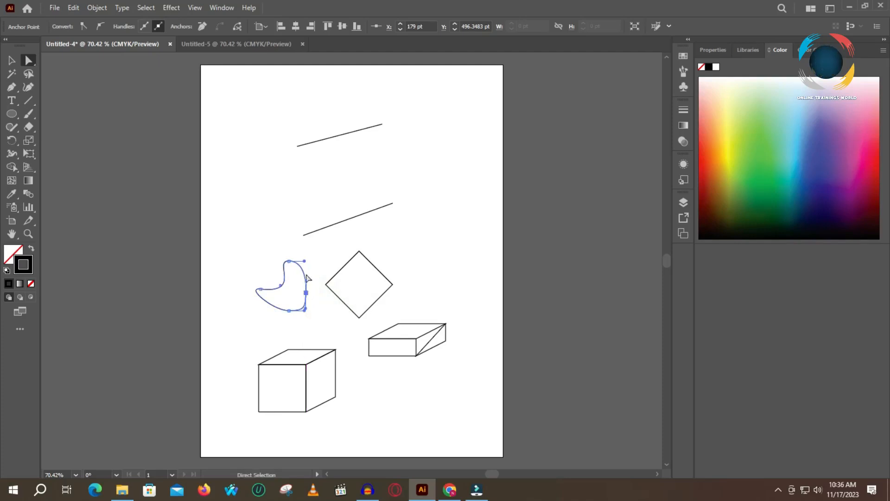
- Pull the direction handle of the reshaped circle's top anchor point down and inward to make its upper tip pointed
left_click_drag(304, 261, 297, 273)
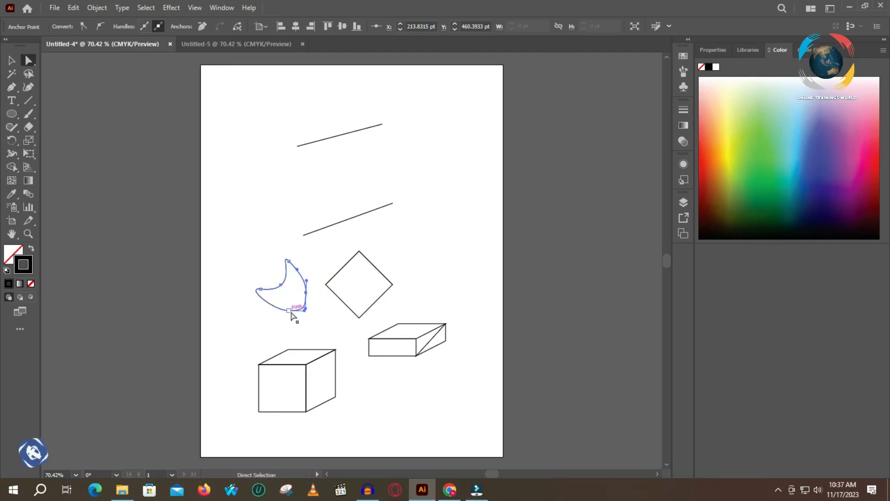
- Try moving the diamond's top corner point up and its bottom corner point inward, and undo both moves
left_click(347, 261)
left_click_drag(360, 252, 359, 238)
left_click_drag(360, 318, 356, 302)
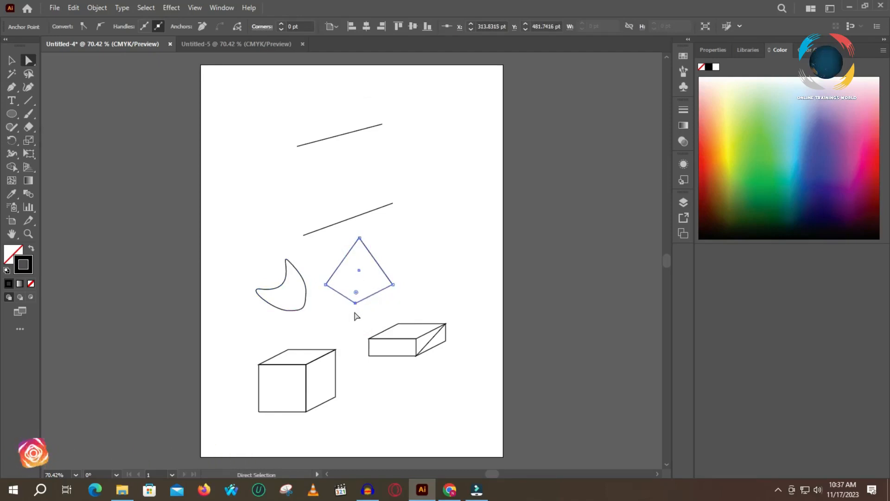
key("ctrl+z")
key("ctrl+z")
- Move the diamond's right corner slightly outward and its bottom and top corners inward to form a flatter, irregular quadrilateral, and deselect it
left_click_drag(393, 285, 401, 258)
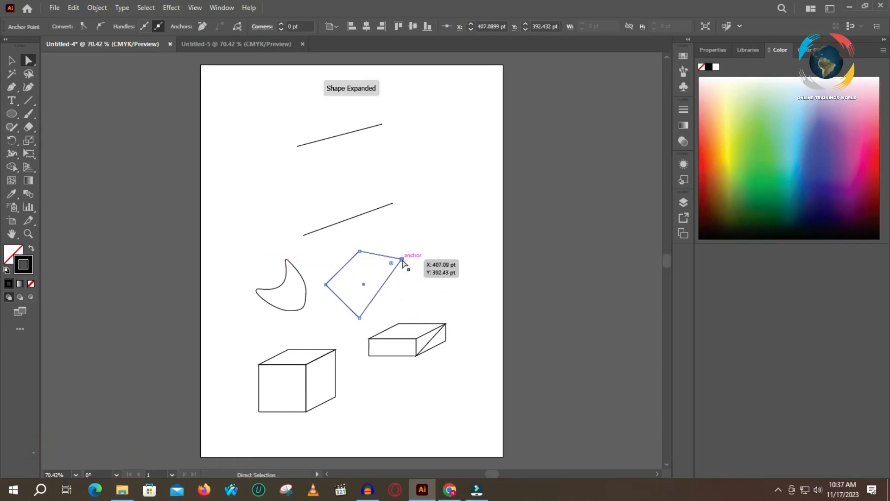
left_click_drag(360, 318, 352, 311)
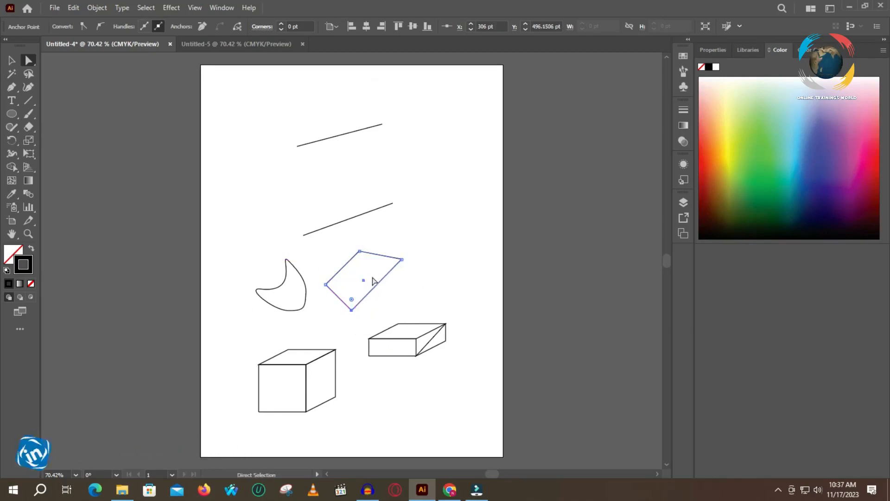
left_click_drag(402, 259, 404, 281)
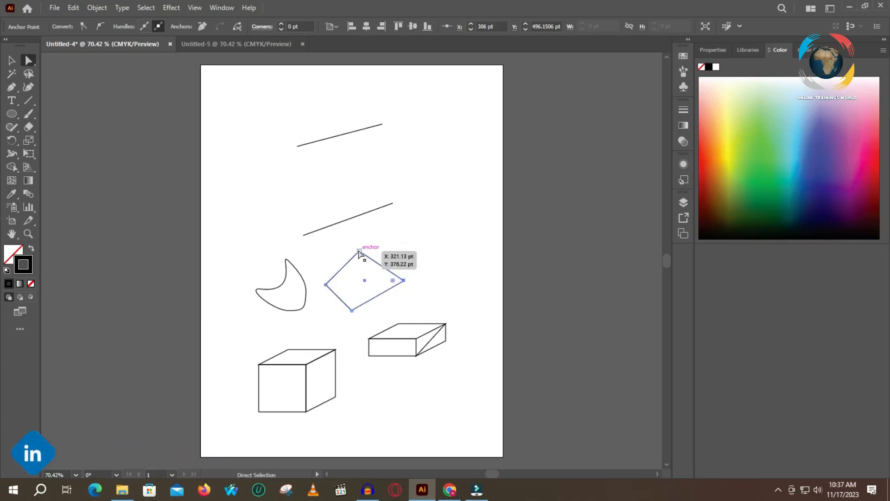
left_click_drag(359, 251, 370, 265)
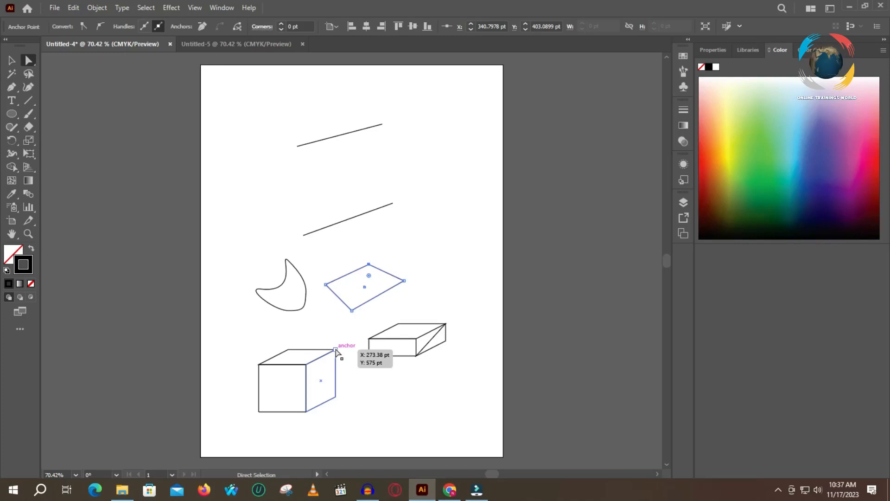
left_click(34, 62)
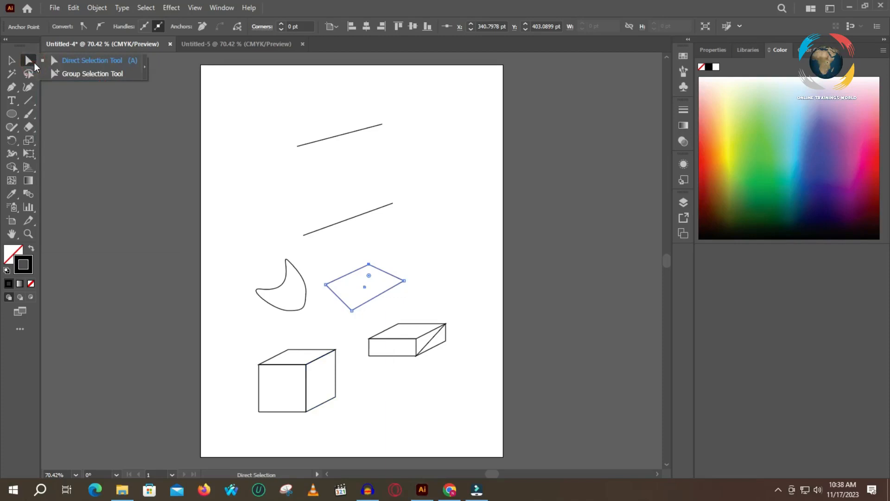
left_click(113, 135)
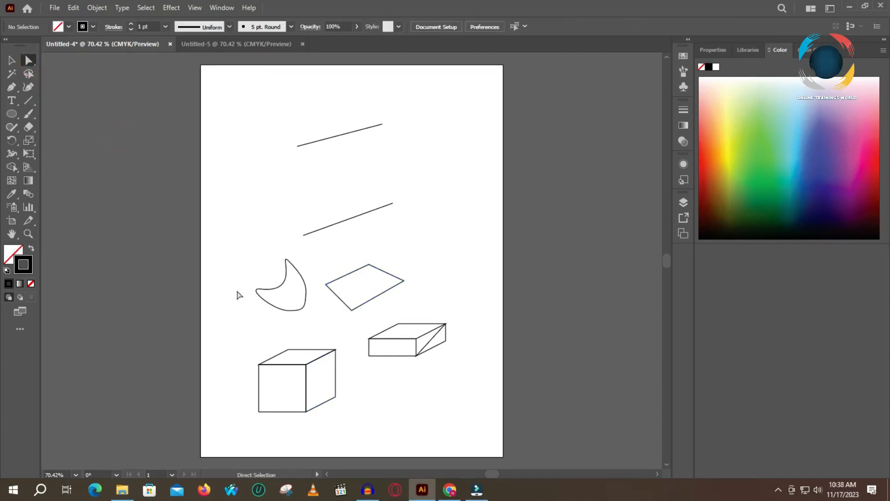